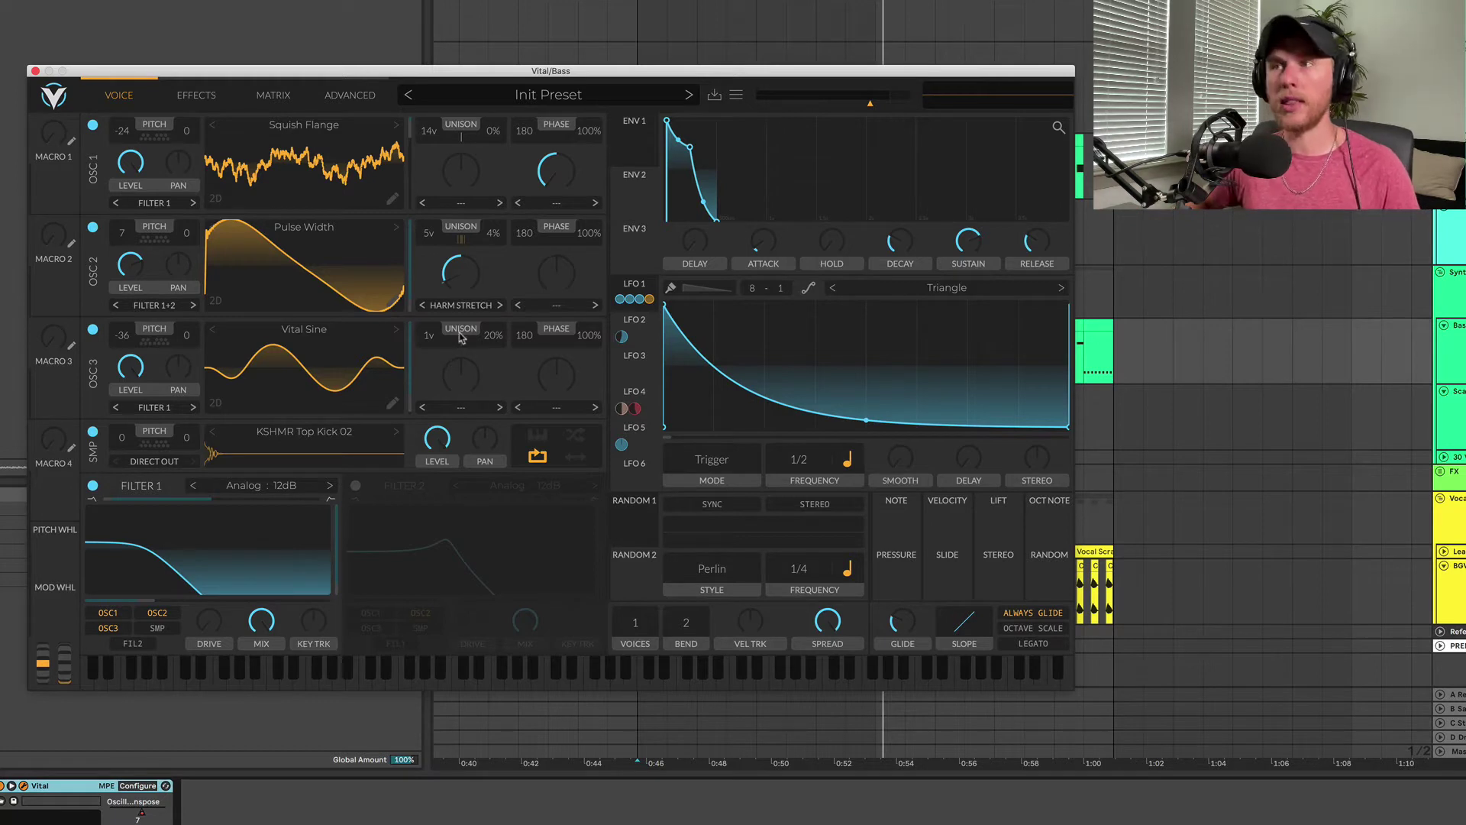
Step: Play the patch with oscillator 1 alone, then restore oscillators 3 and 2
key(space)
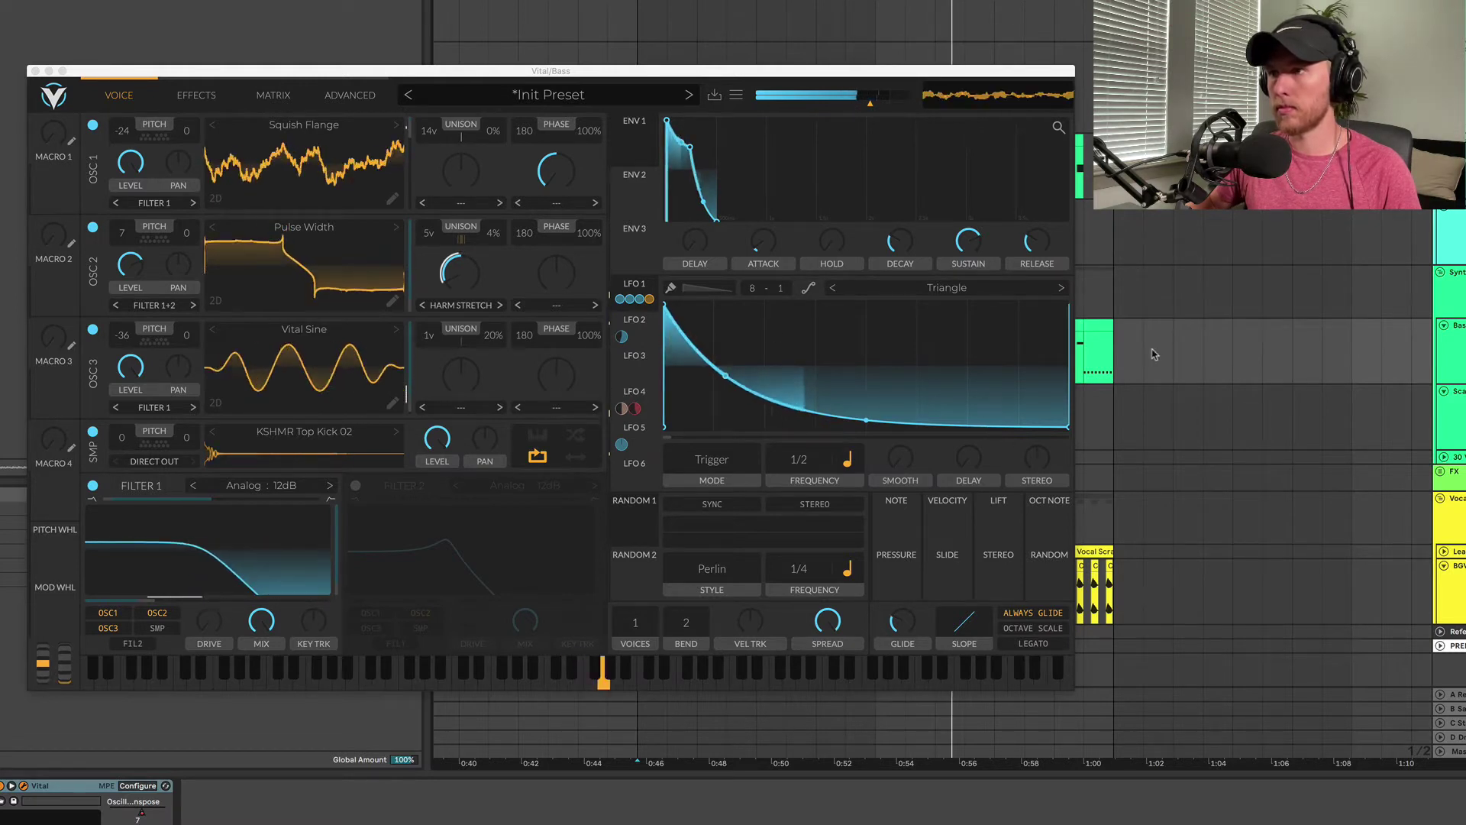
click(92, 227)
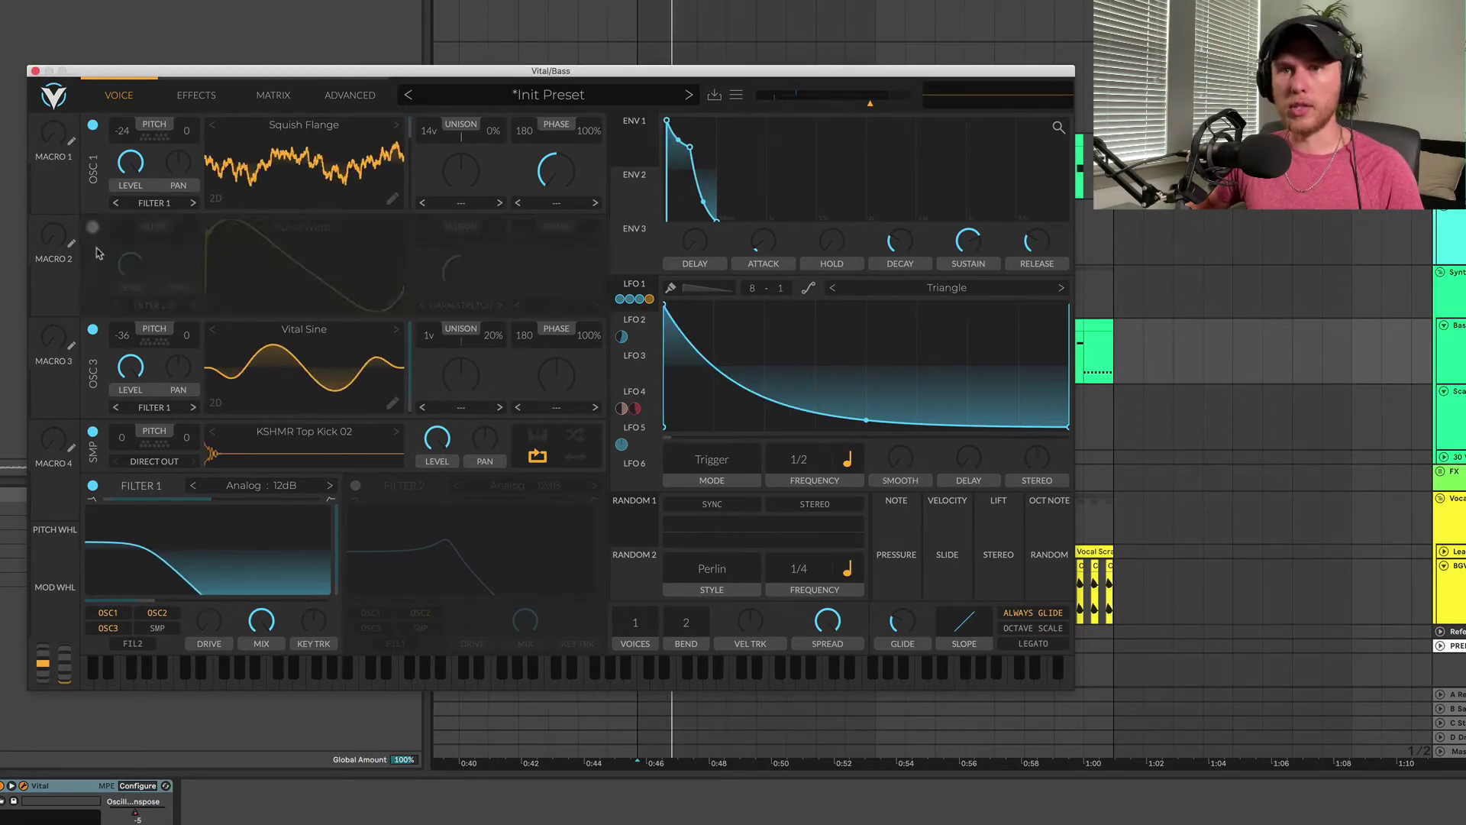
click(92, 330)
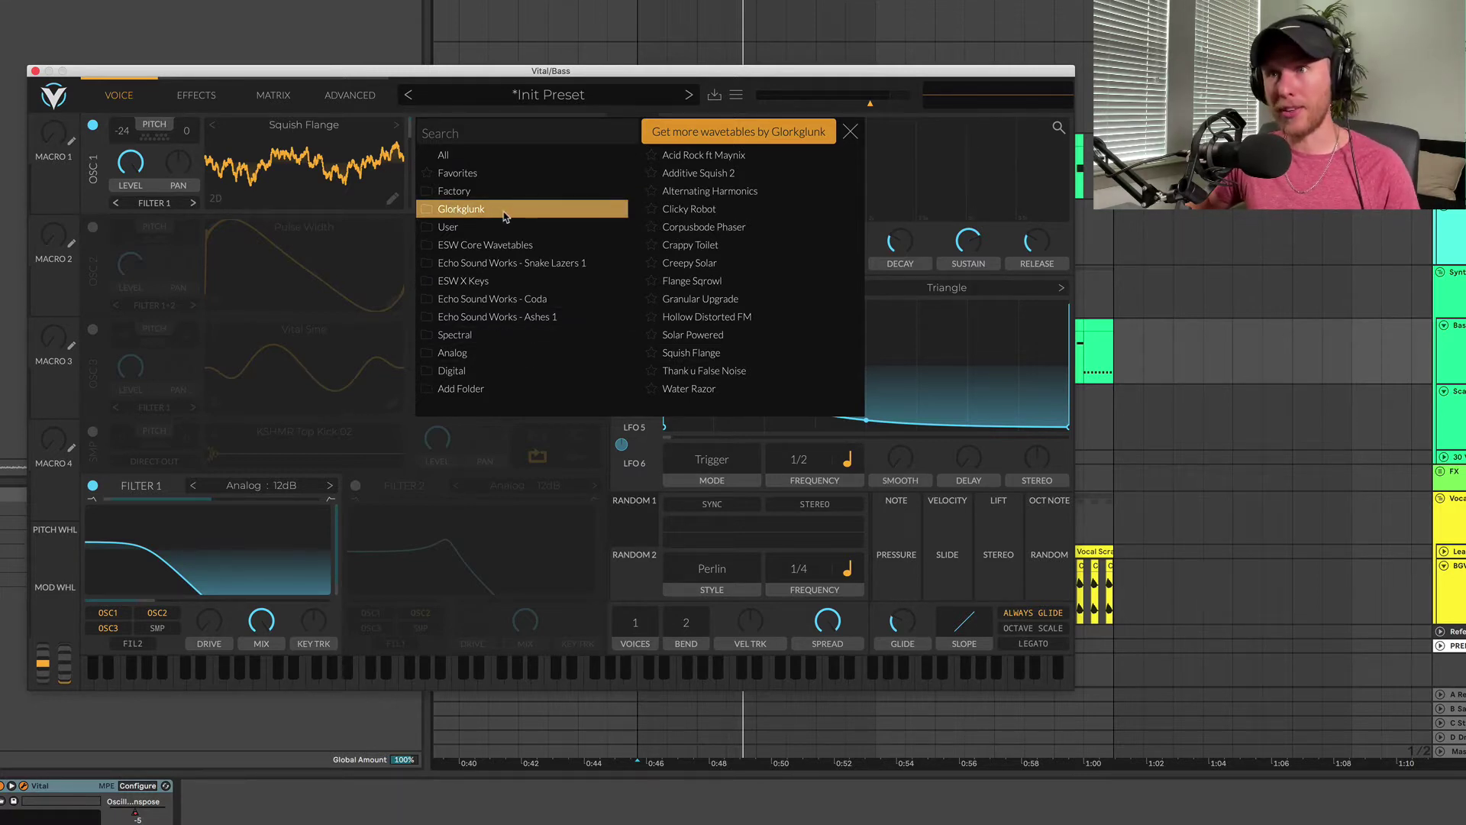
click(852, 132)
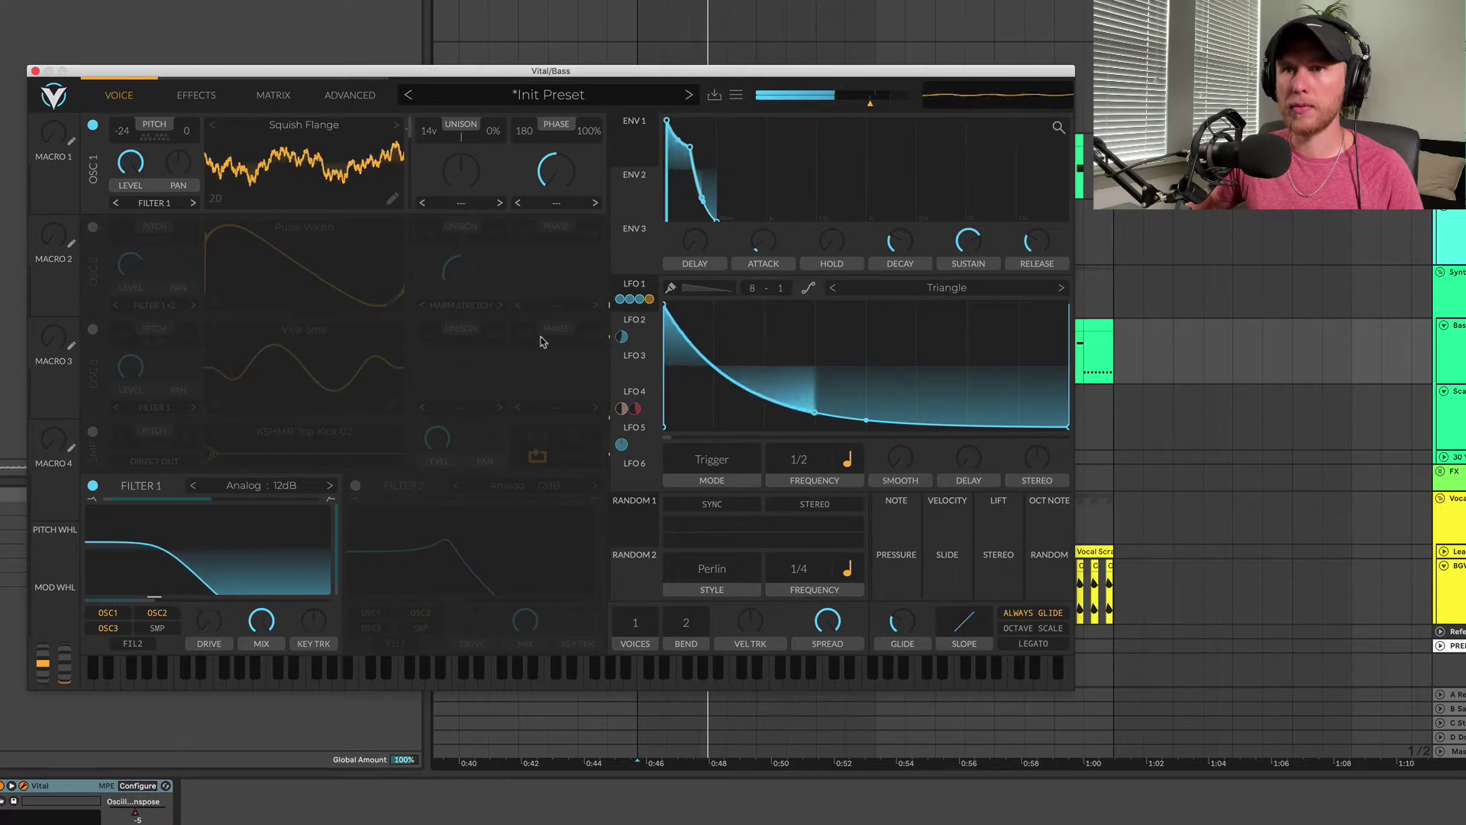
click(93, 330)
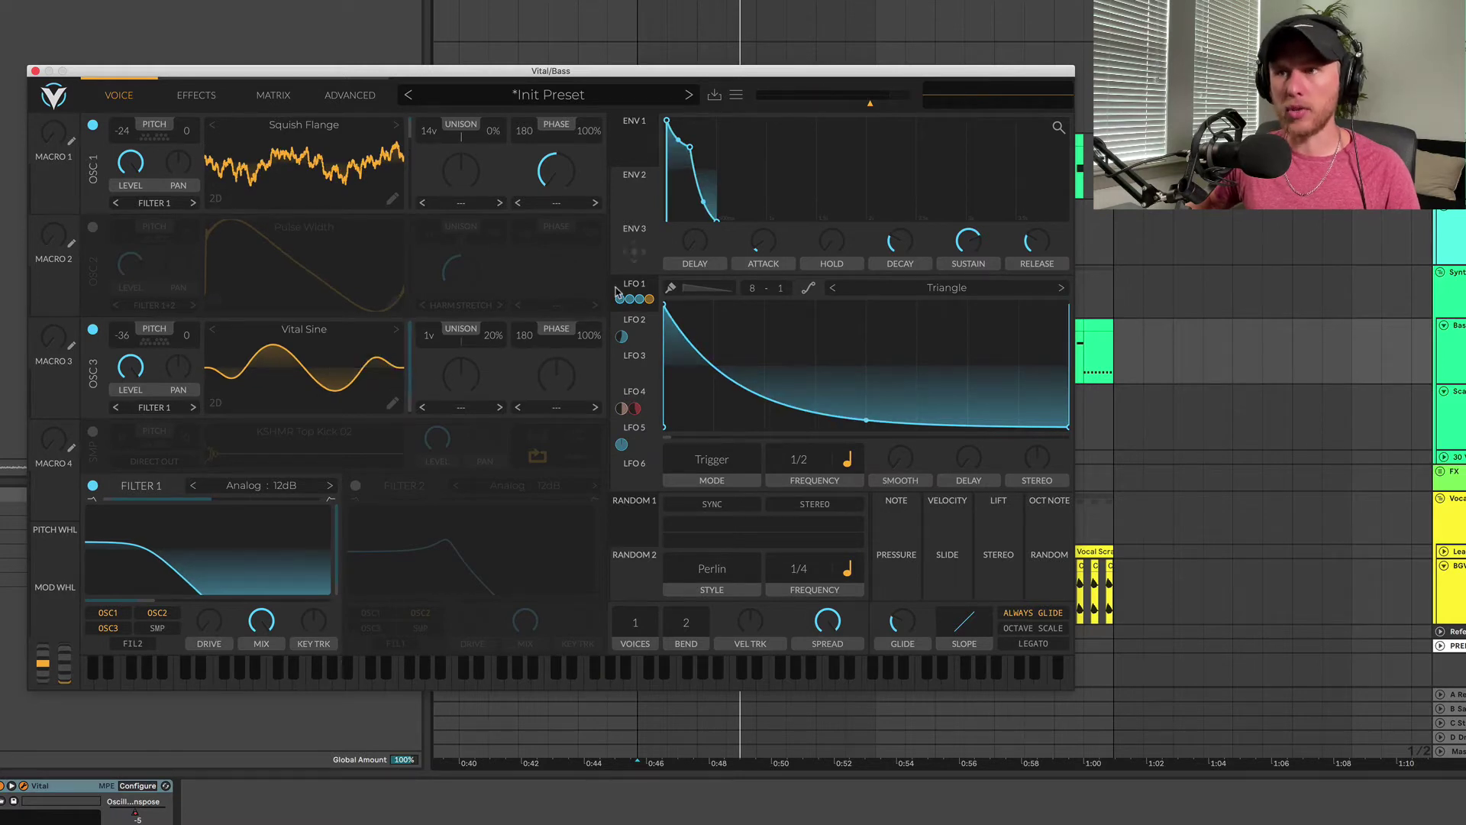
click(93, 228)
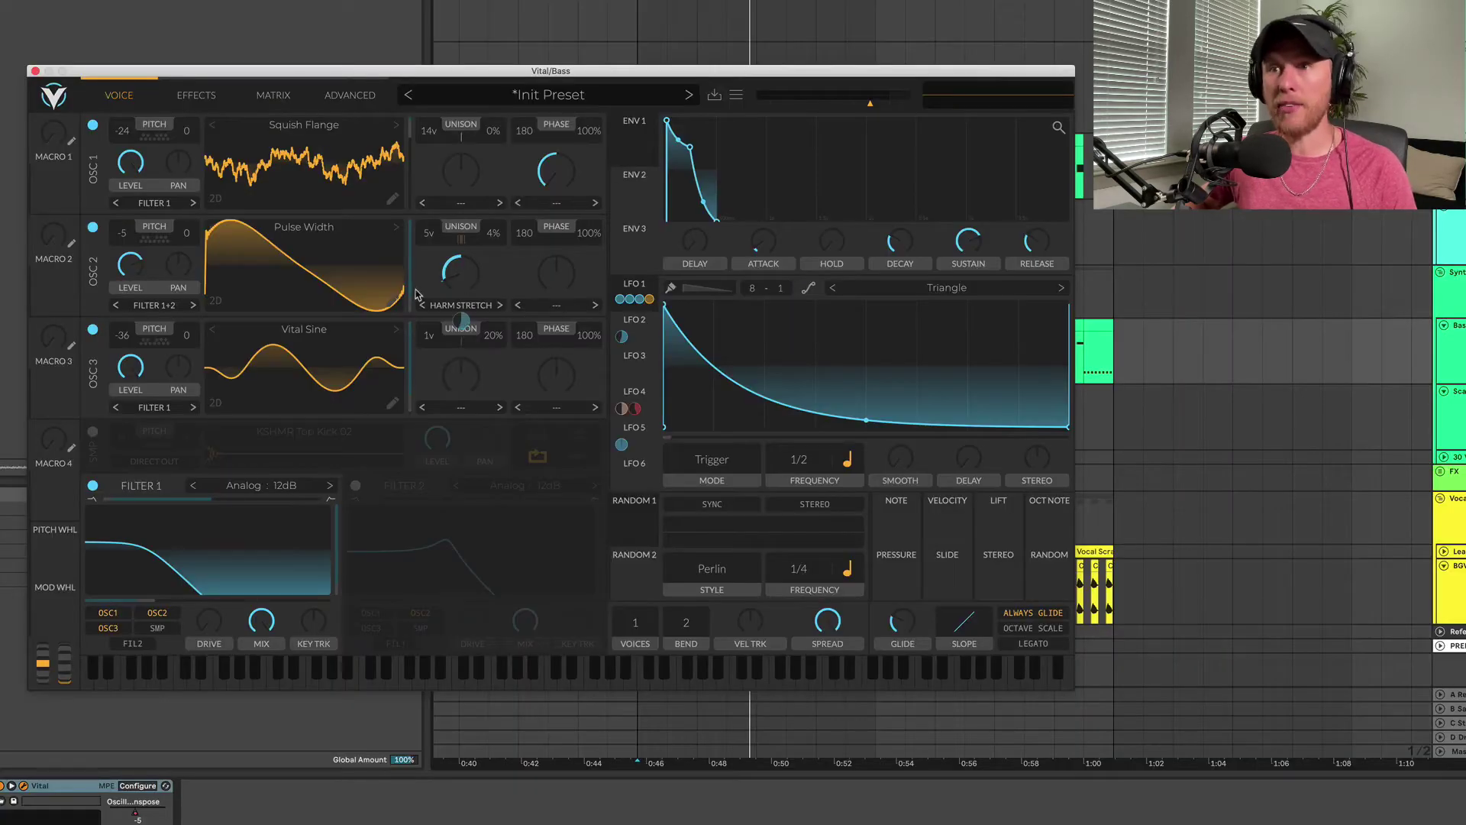
Step: Show LFO 2's synced 8/1 triangle and play the patch to hear it modulate oscillator 2
click(464, 305)
click(646, 336)
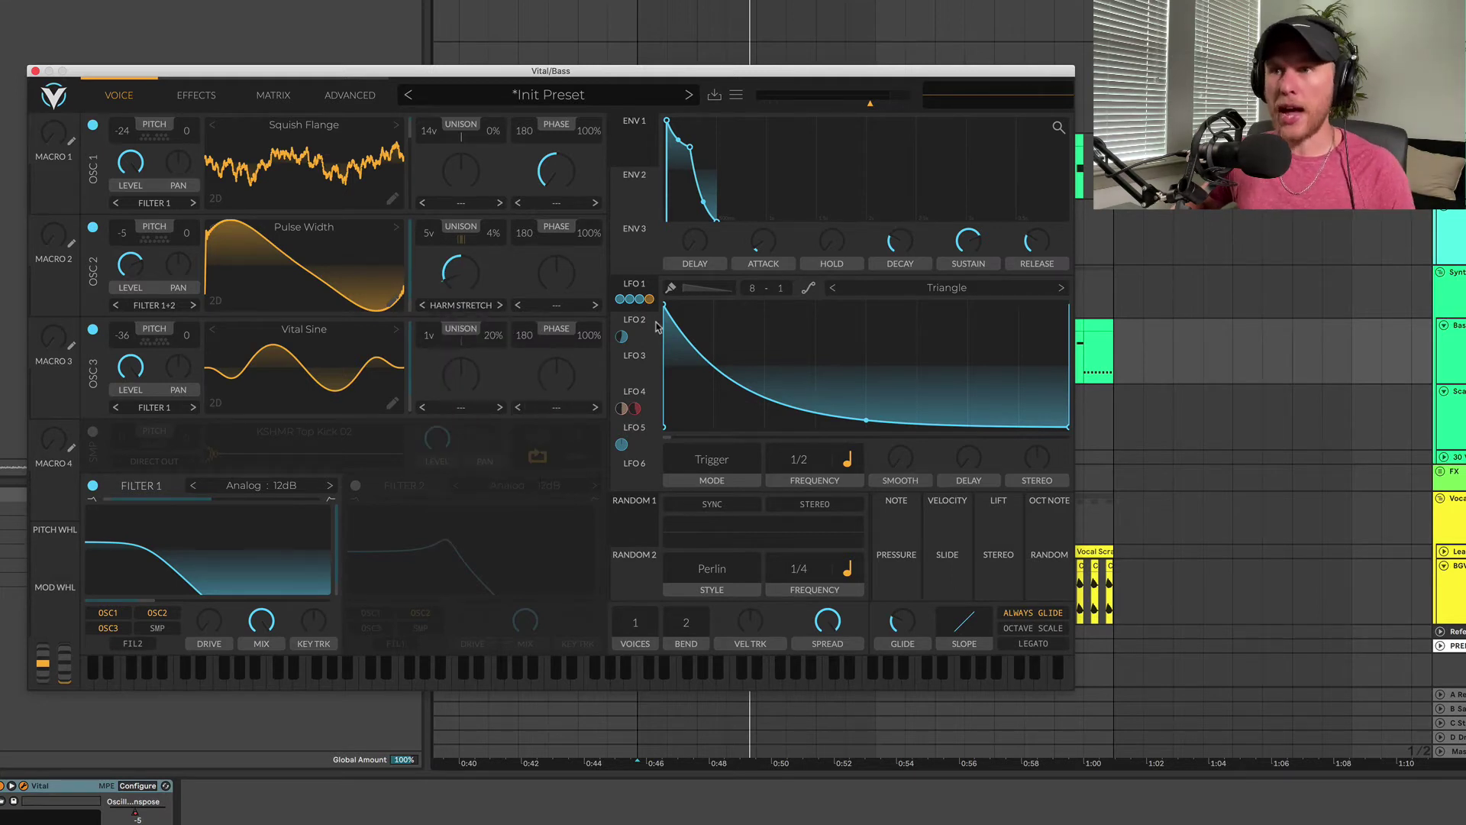
click(638, 341)
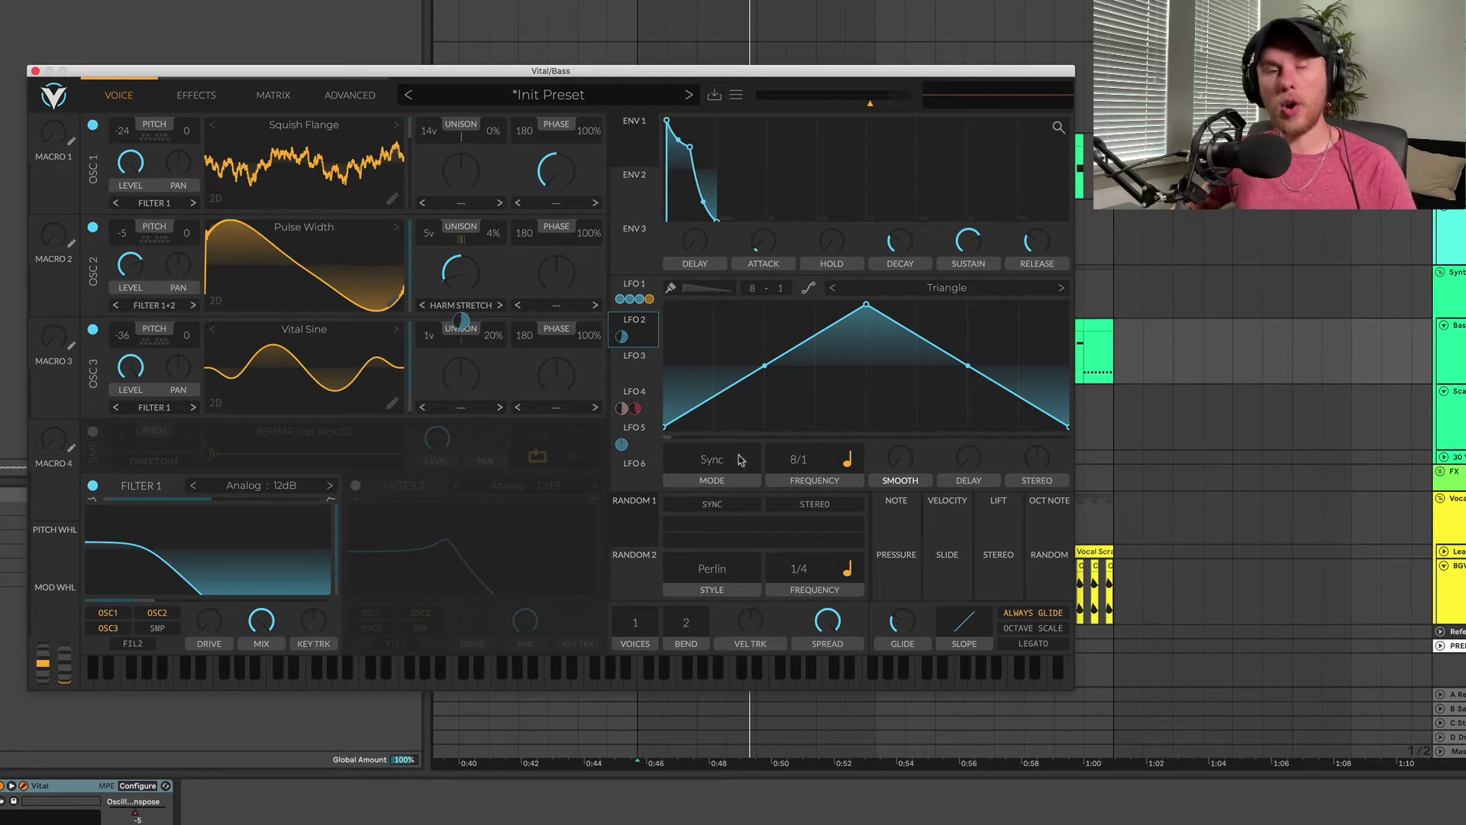
key(space)
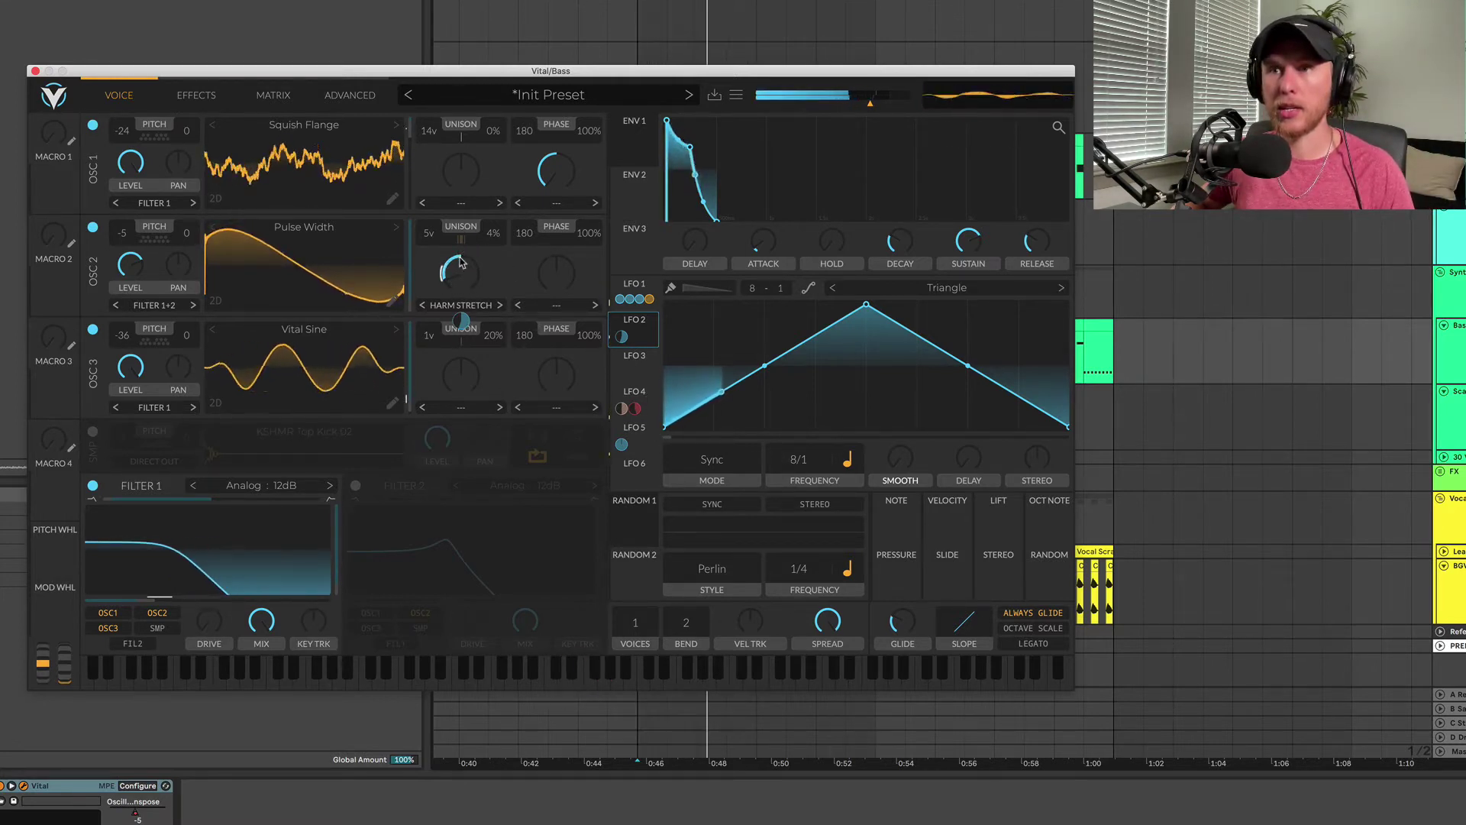
mouse_move(458, 318)
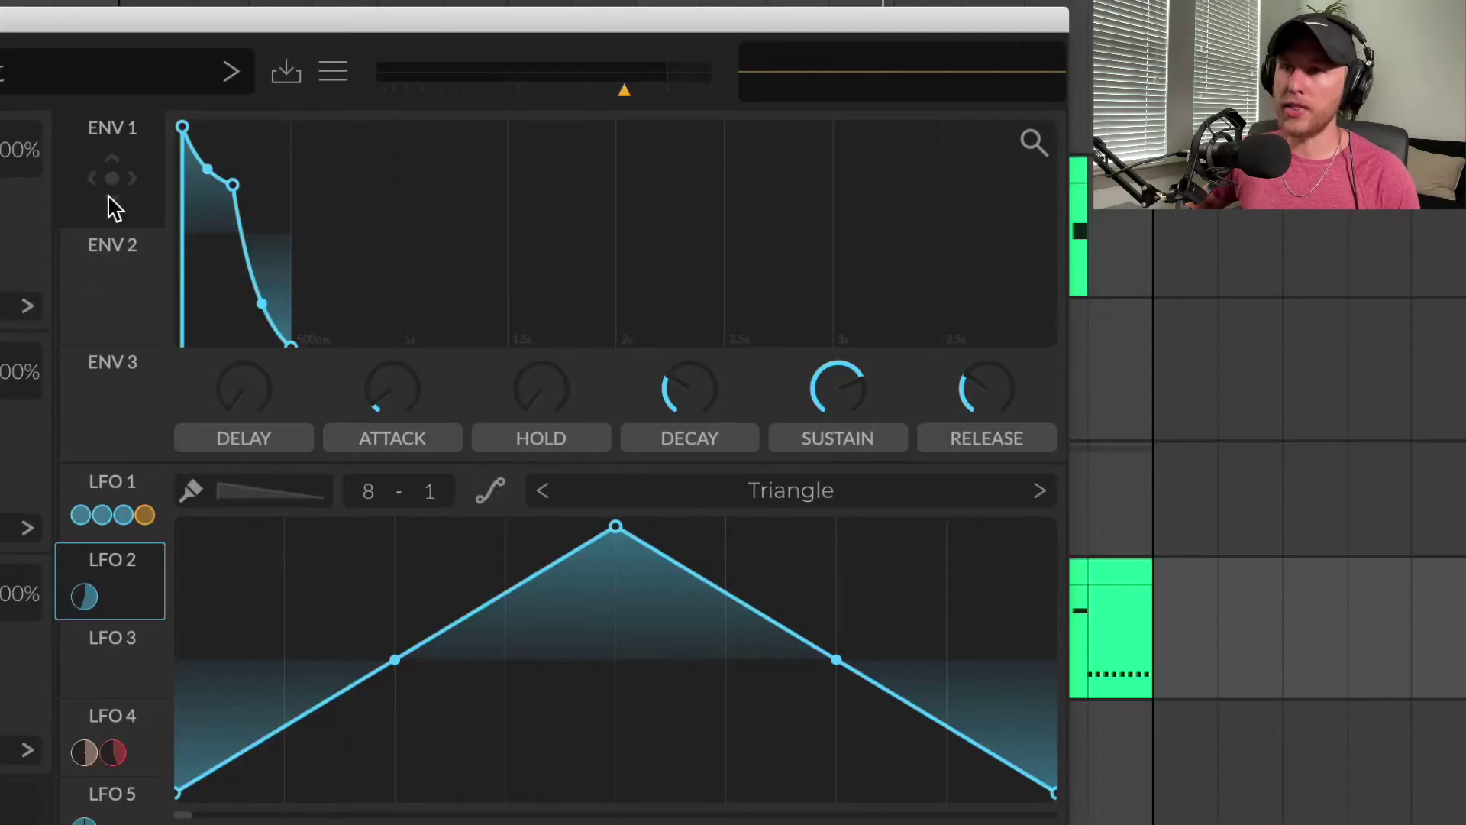
Step: Lower ENV 1's release from 0.300 to 0.258 seconds
click(634, 156)
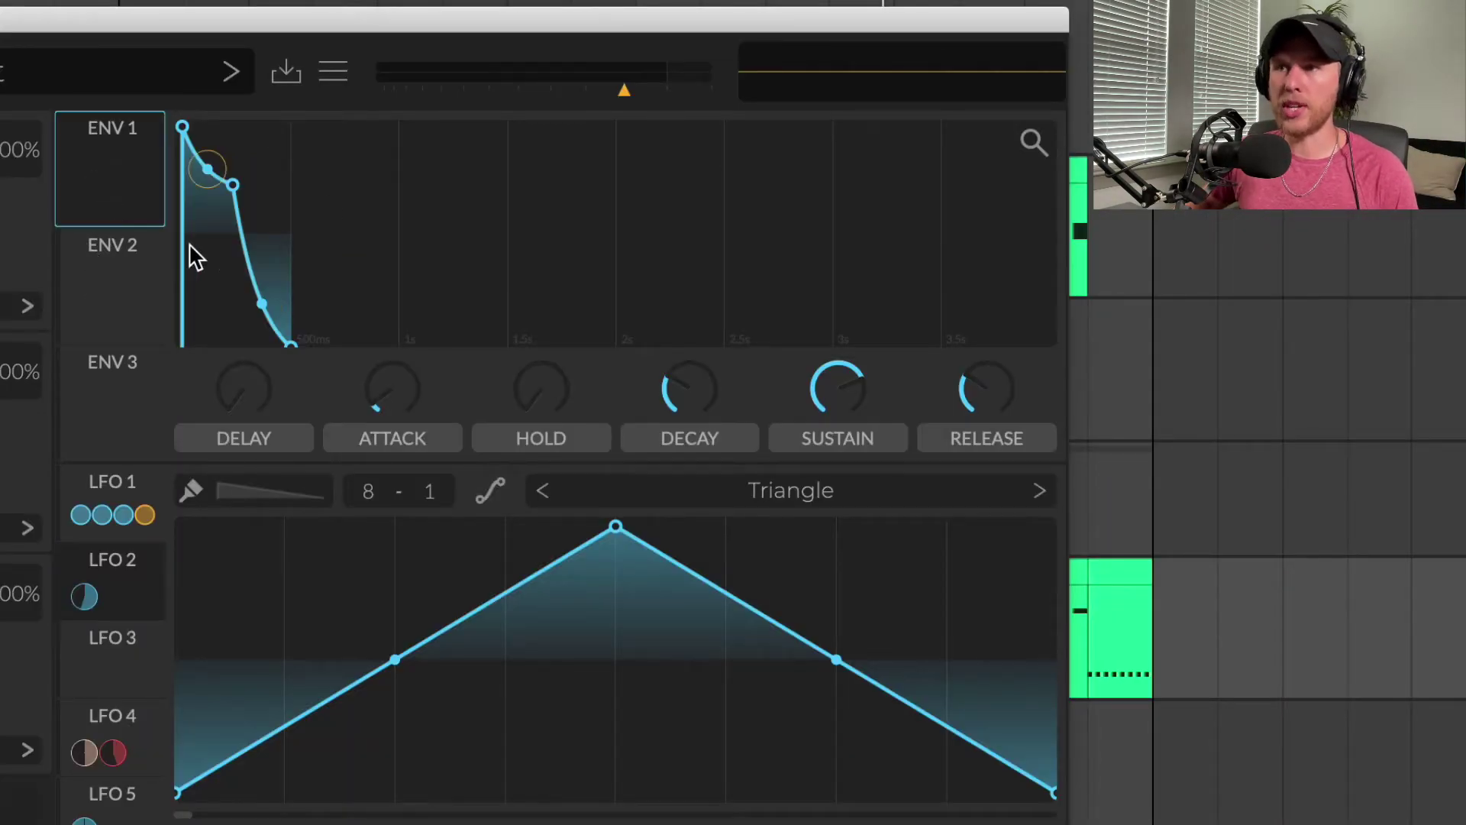
drag(976, 391, 981, 399)
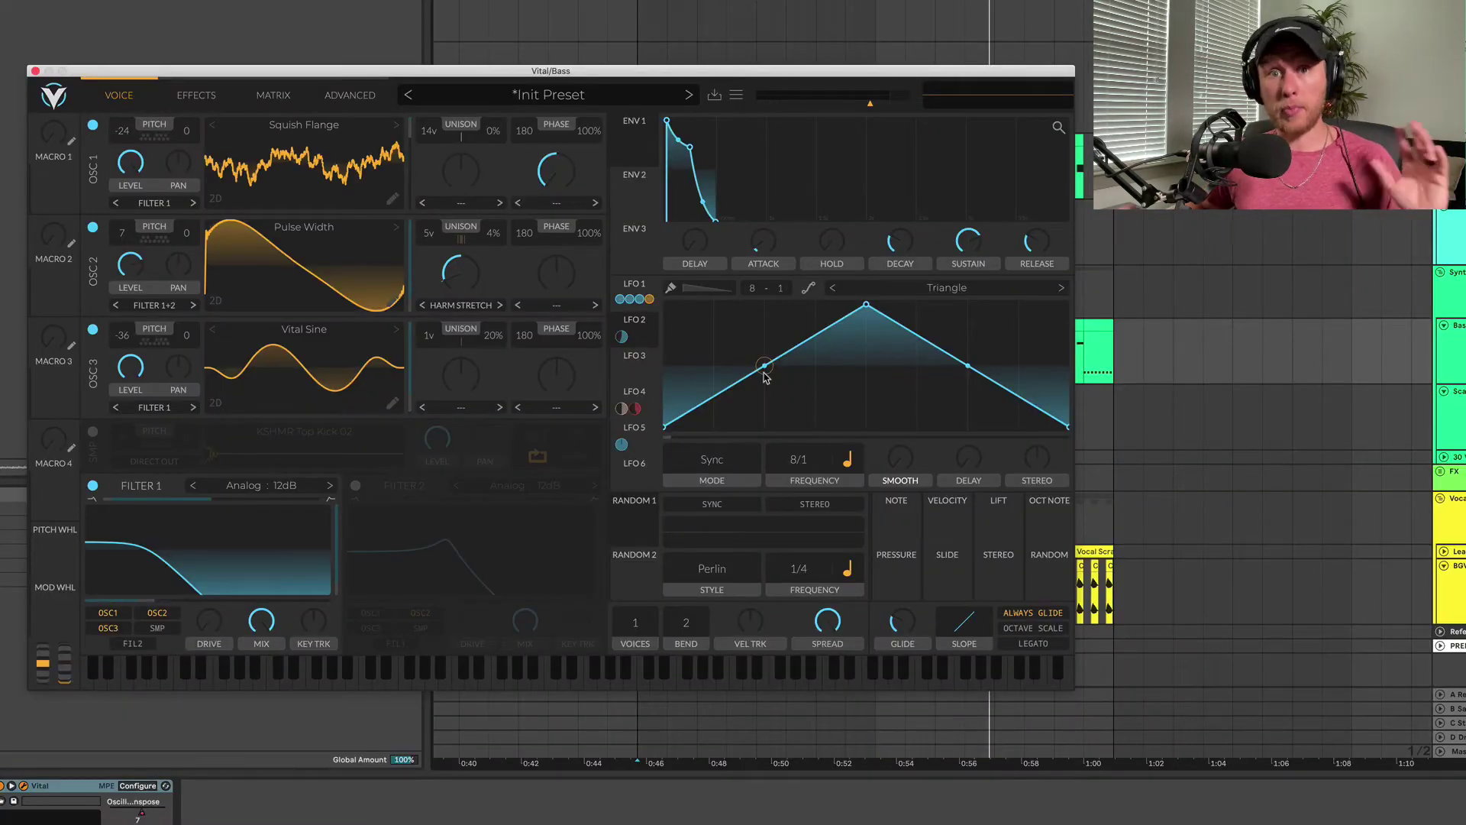
Step: Compare the sound with Filter 1 bypassed, then raise its resonance to about 93%
click(92, 485)
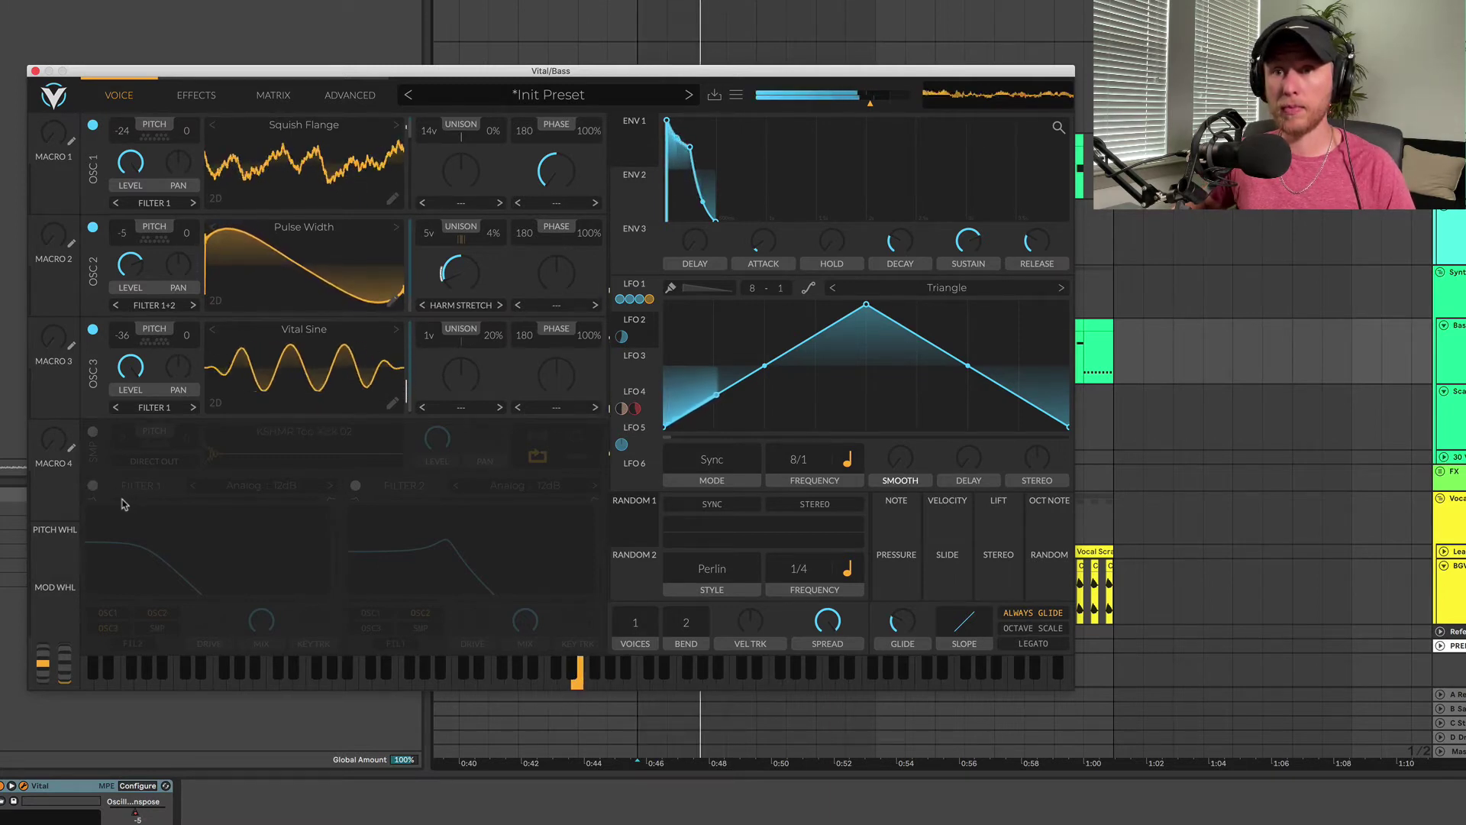
click(93, 487)
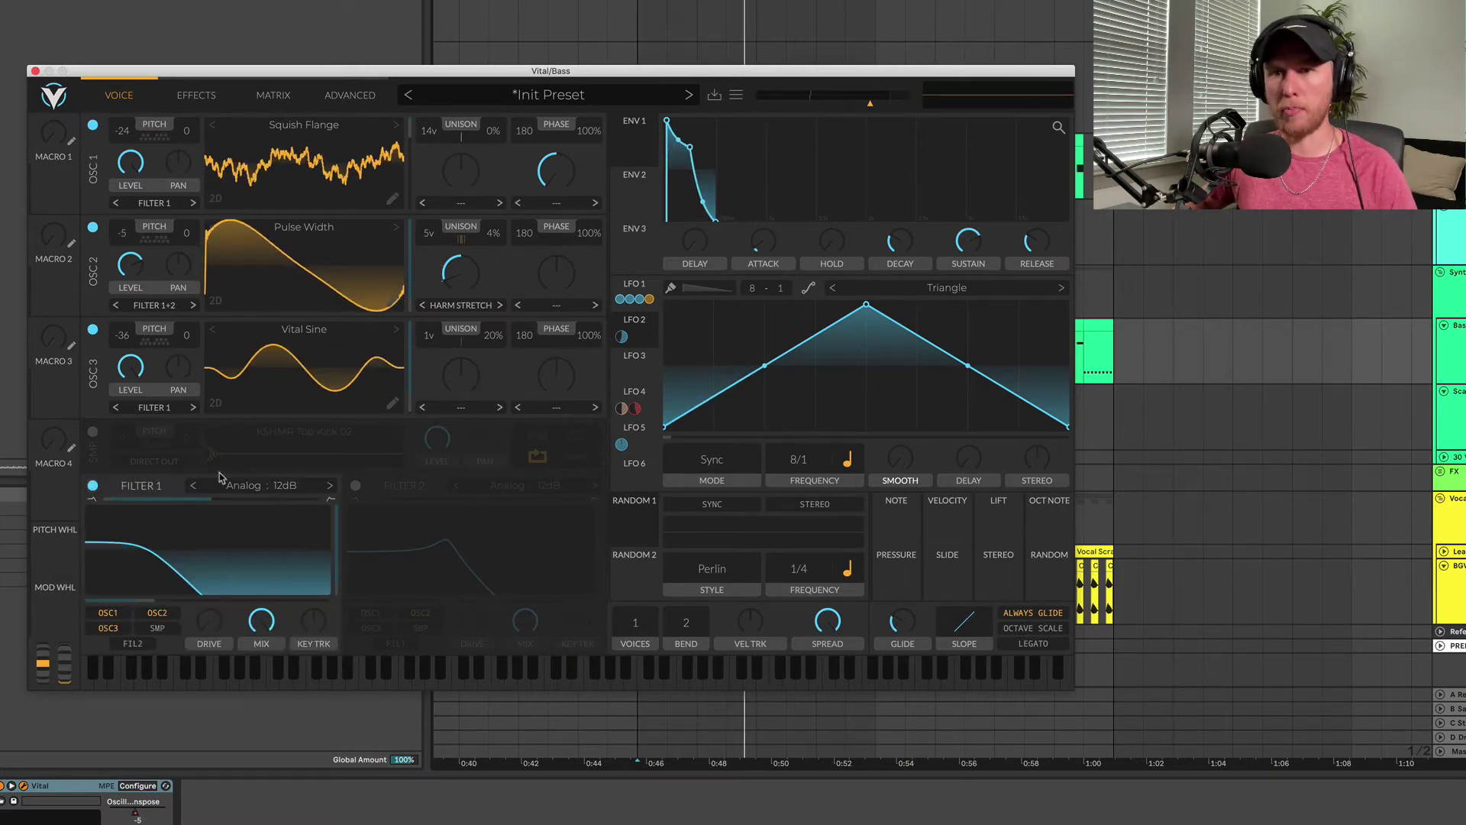
click(639, 293)
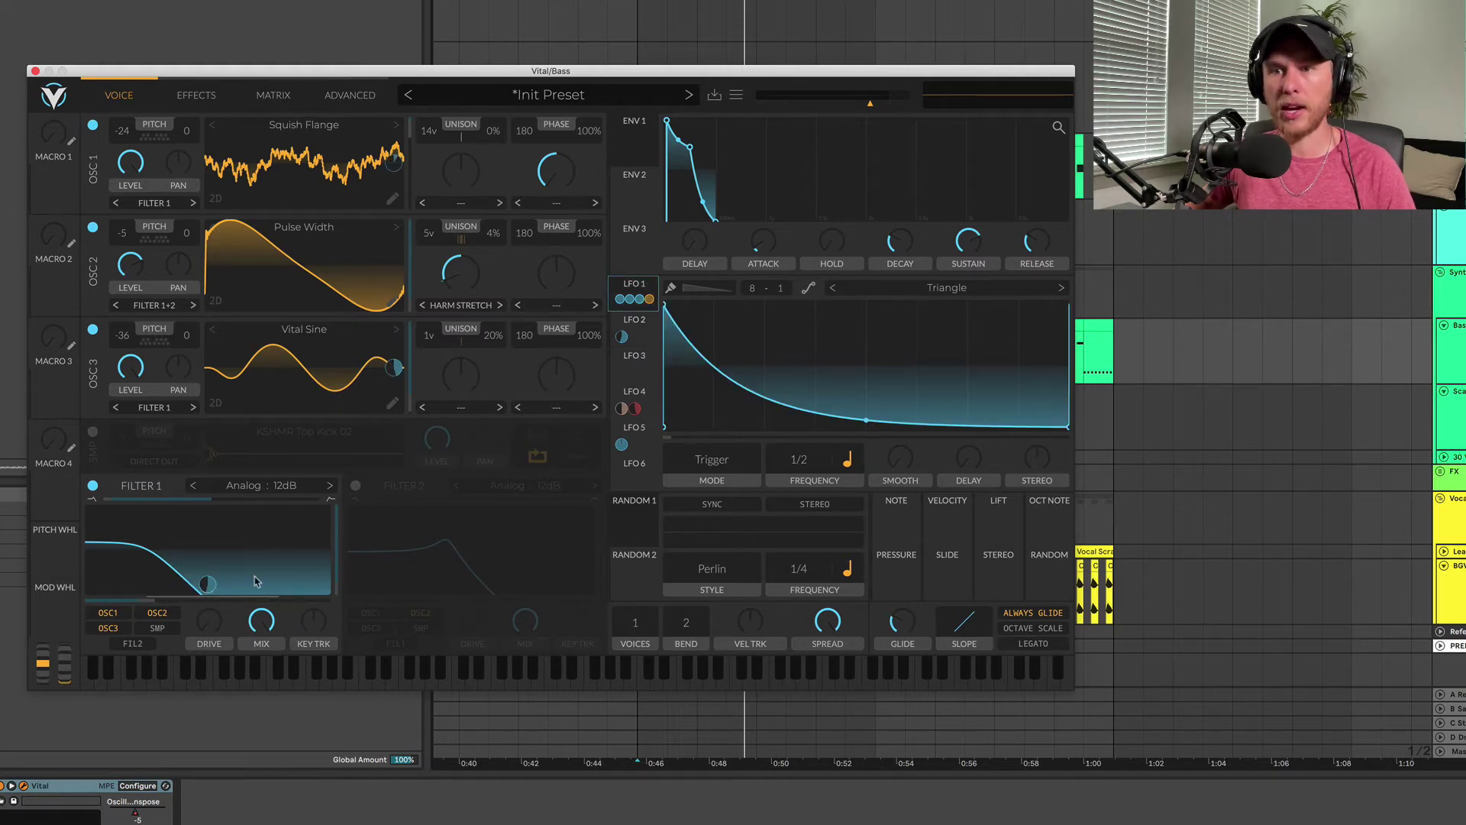
drag(339, 595, 290, 741)
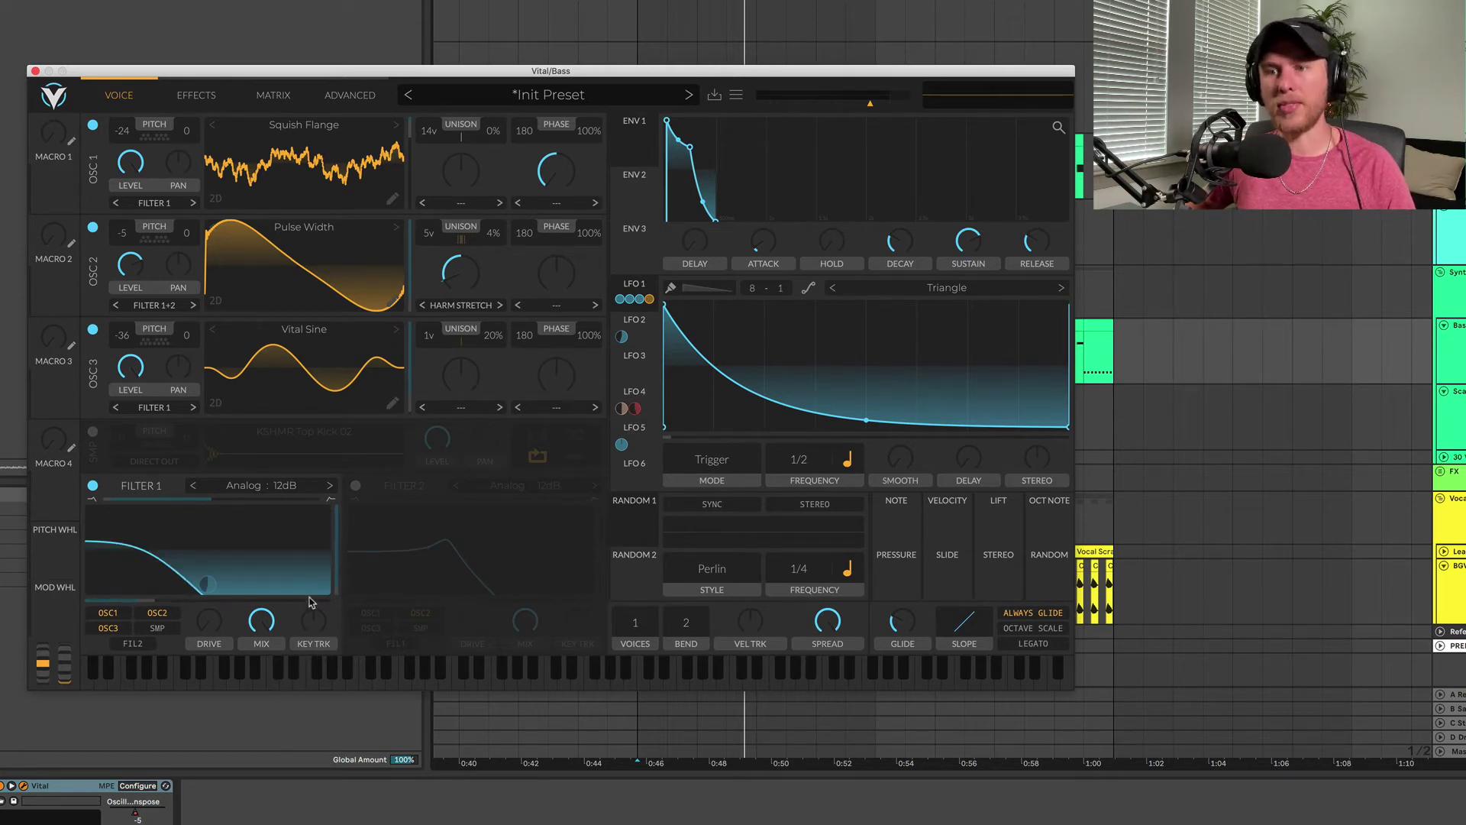
Step: Turn on the kick sample layer, compare it muted, and leave it active
click(92, 432)
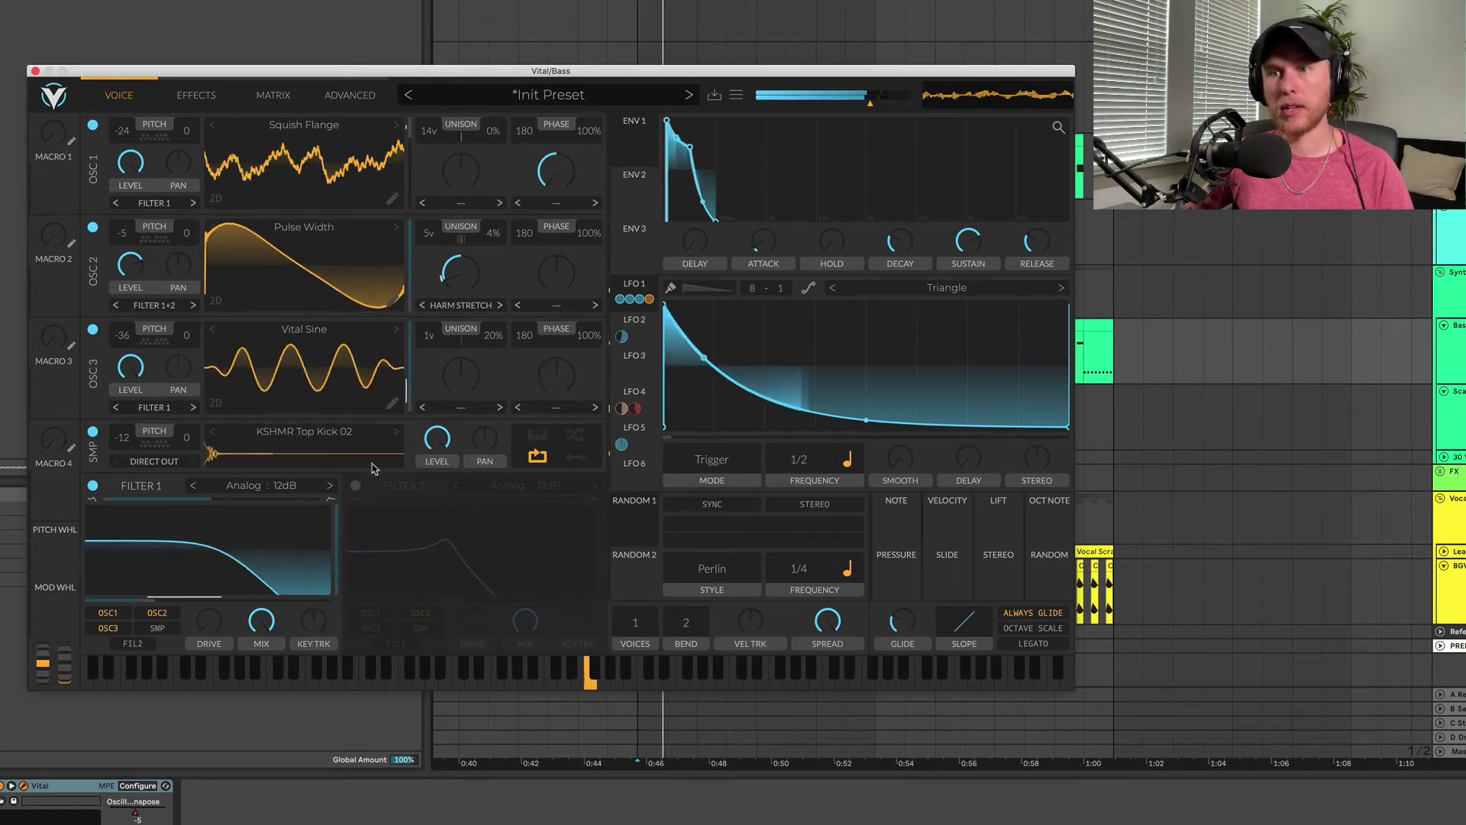
click(93, 432)
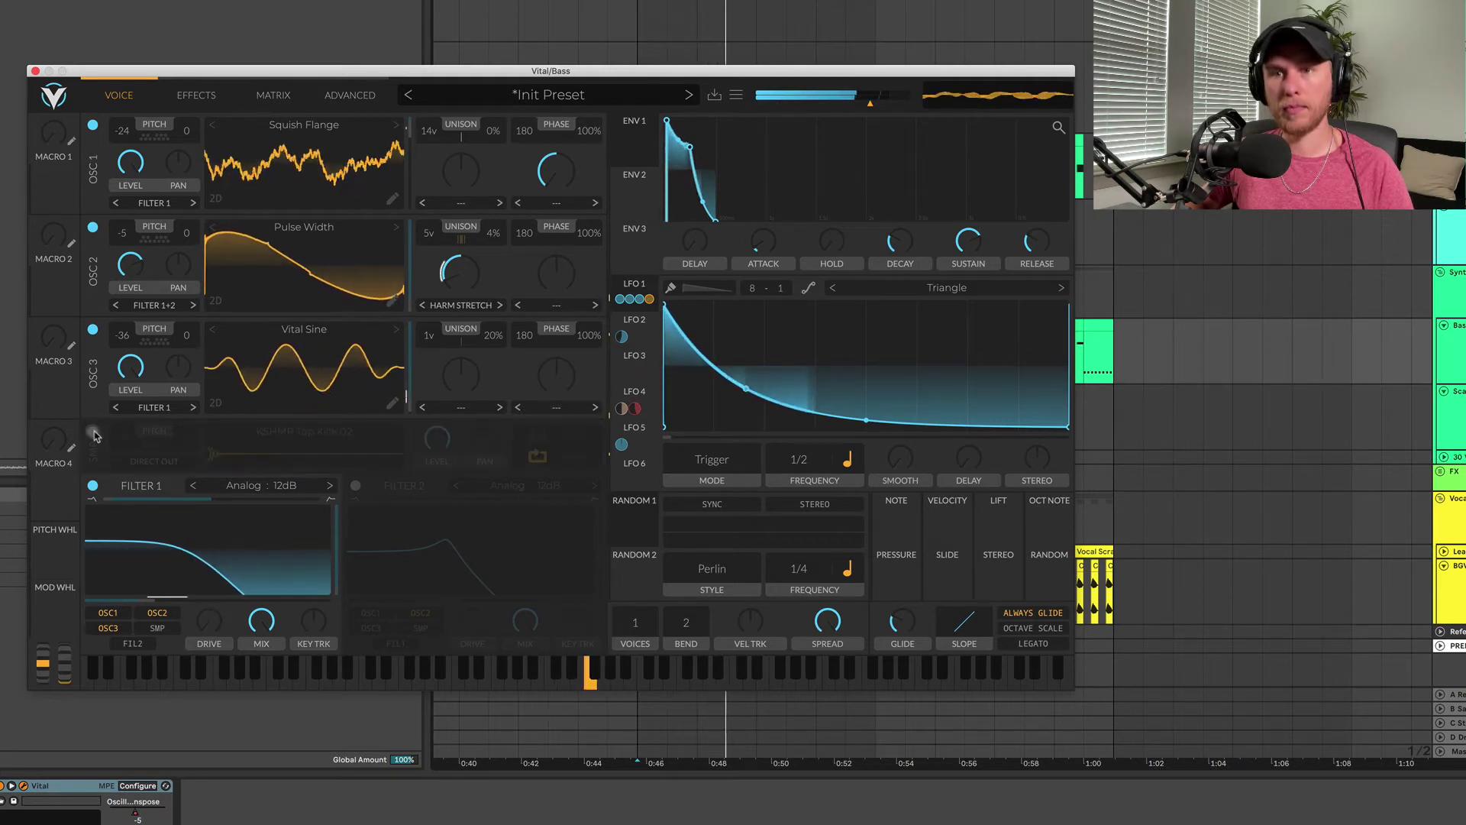
click(93, 431)
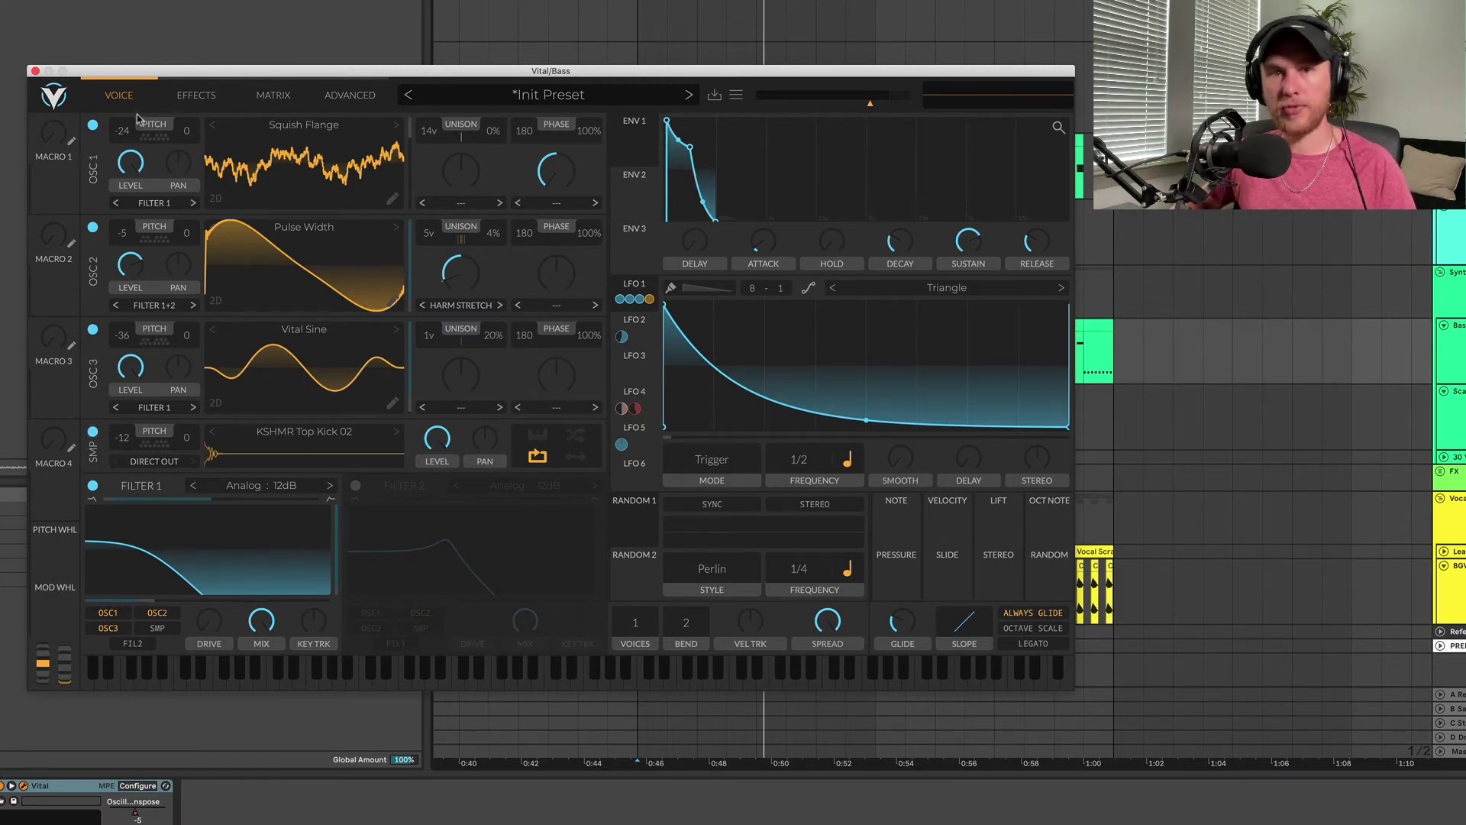
Step: Disable Chorus, Compressor and the next effect, leaving only Distortion active
click(205, 98)
click(93, 186)
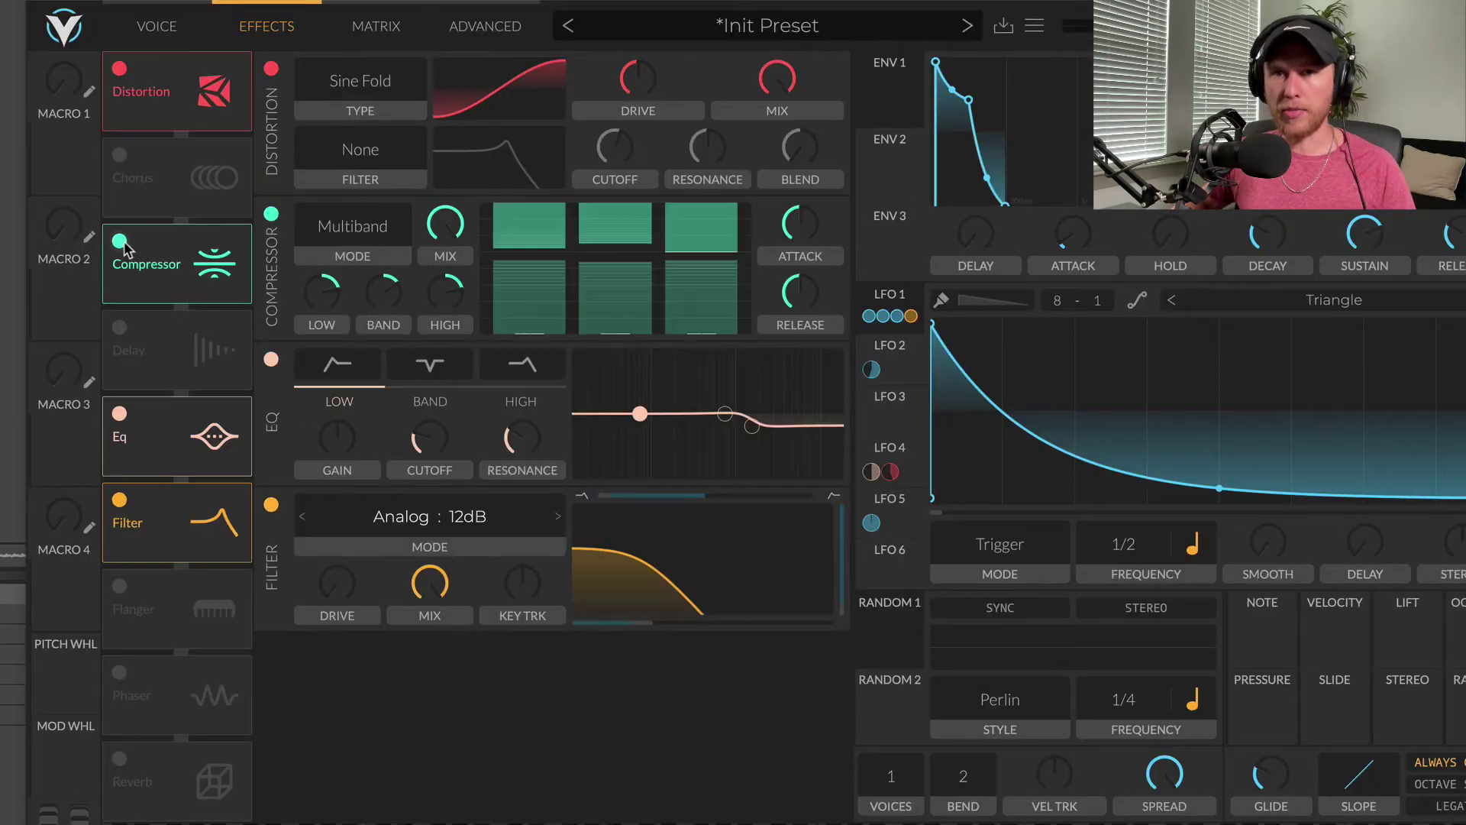
click(93, 245)
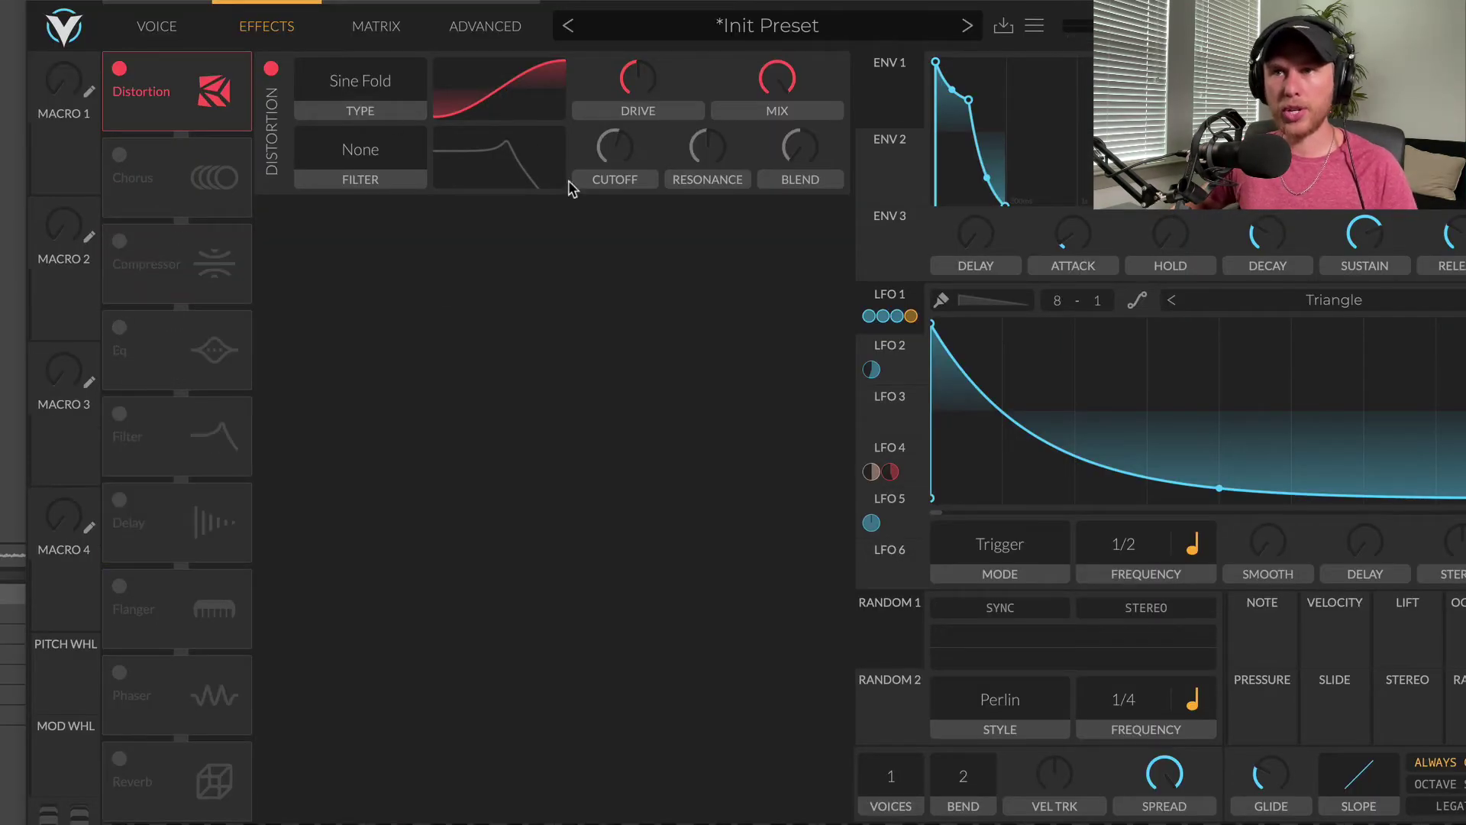
Step: Review the LFO 5 and LFO 4 settings, then re-enable Chorus
mouse_move(635, 133)
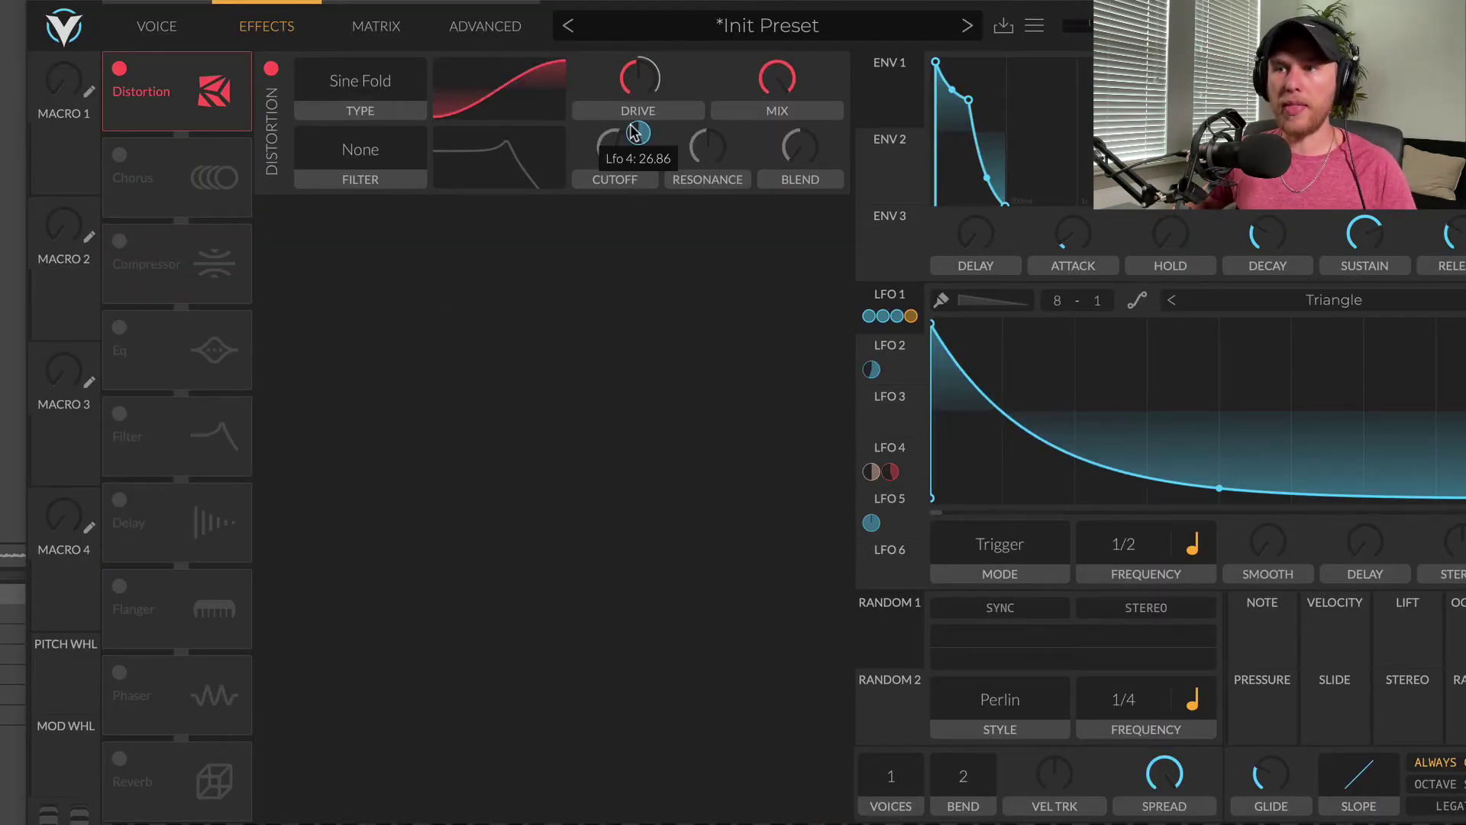
click(890, 504)
click(886, 462)
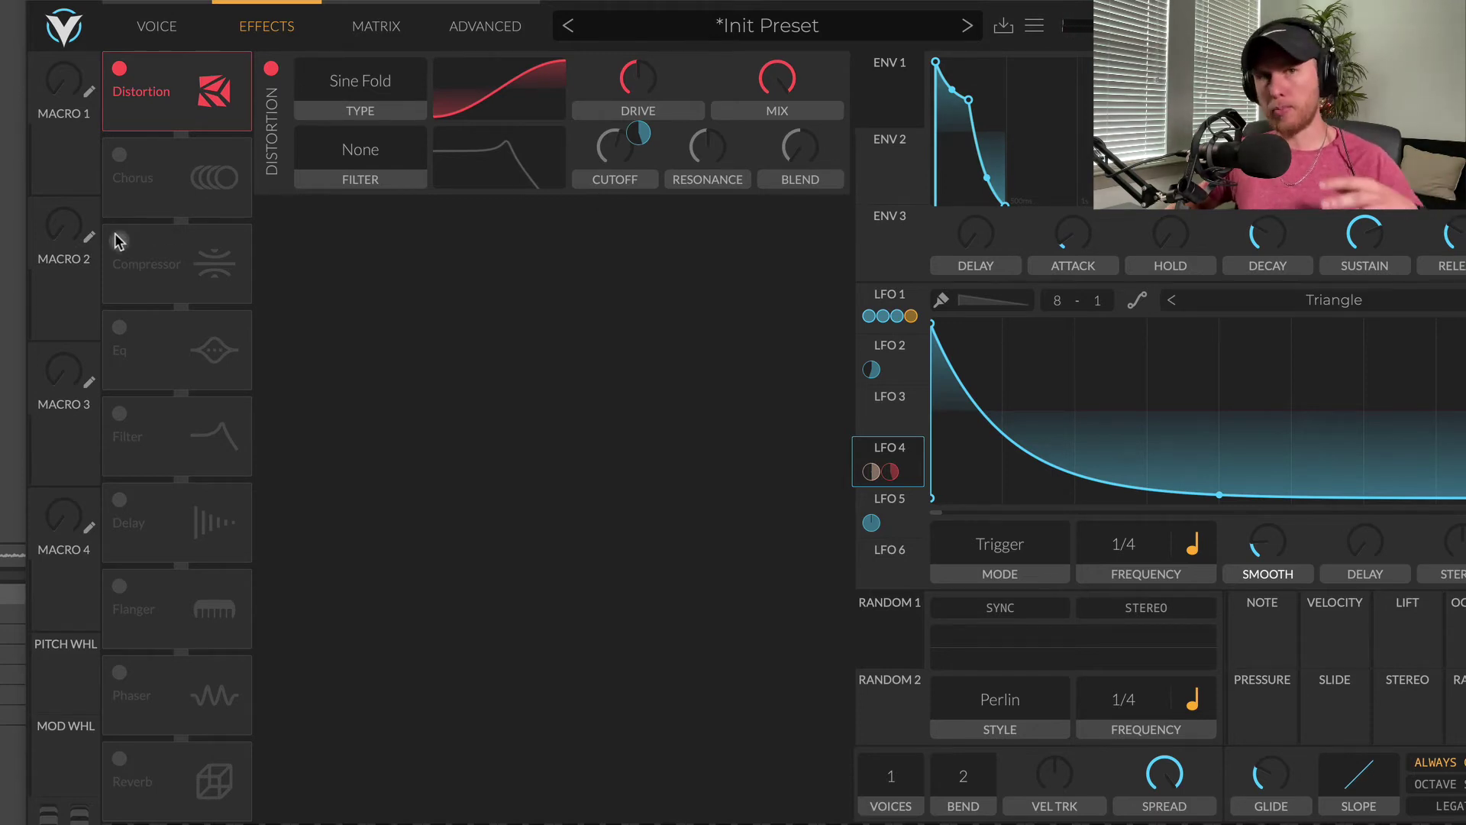
click(118, 155)
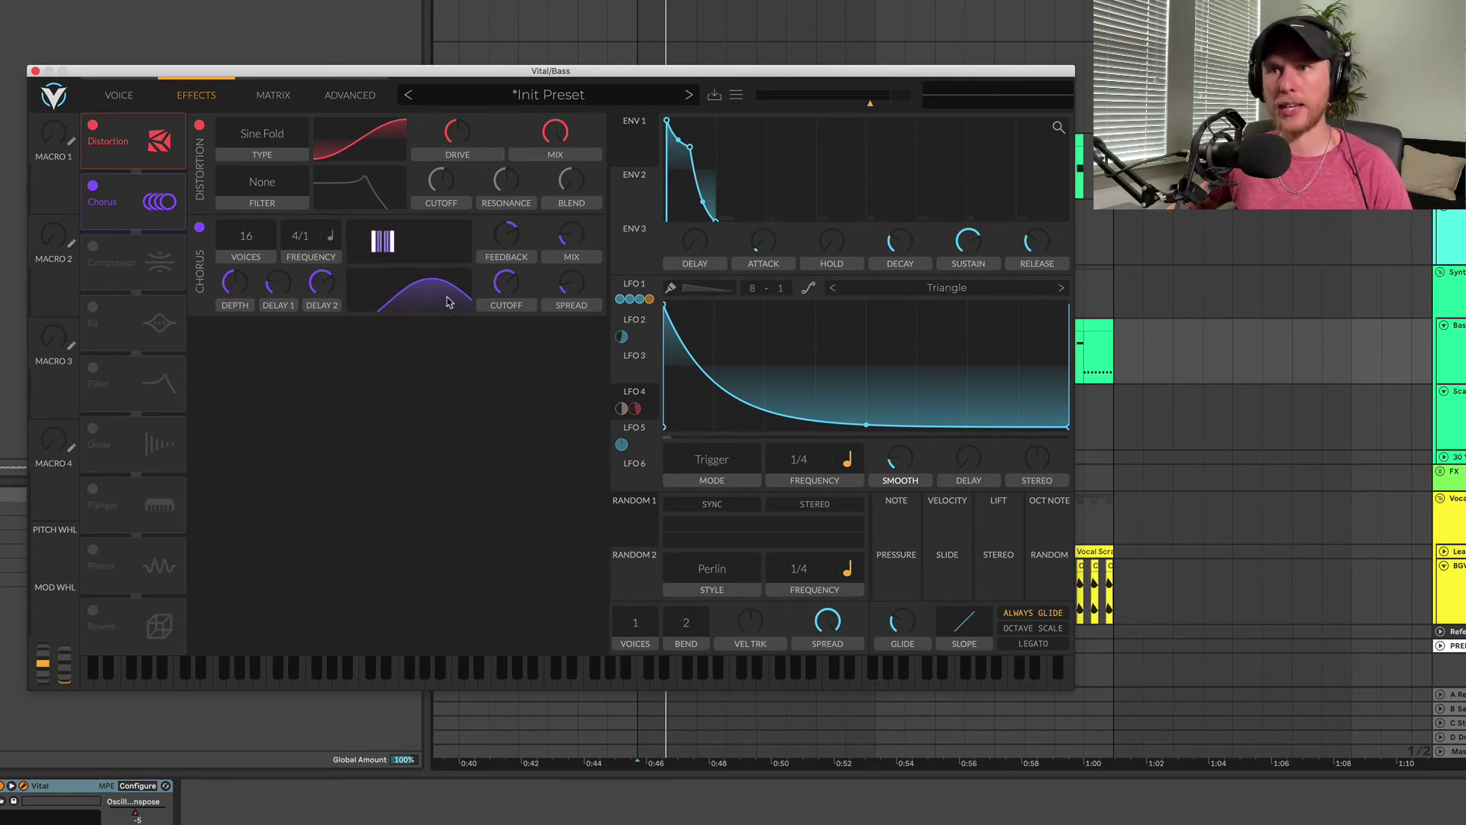
Step: Re-enable Compressor, Eq and Filter, playing the bass after each addition
click(93, 246)
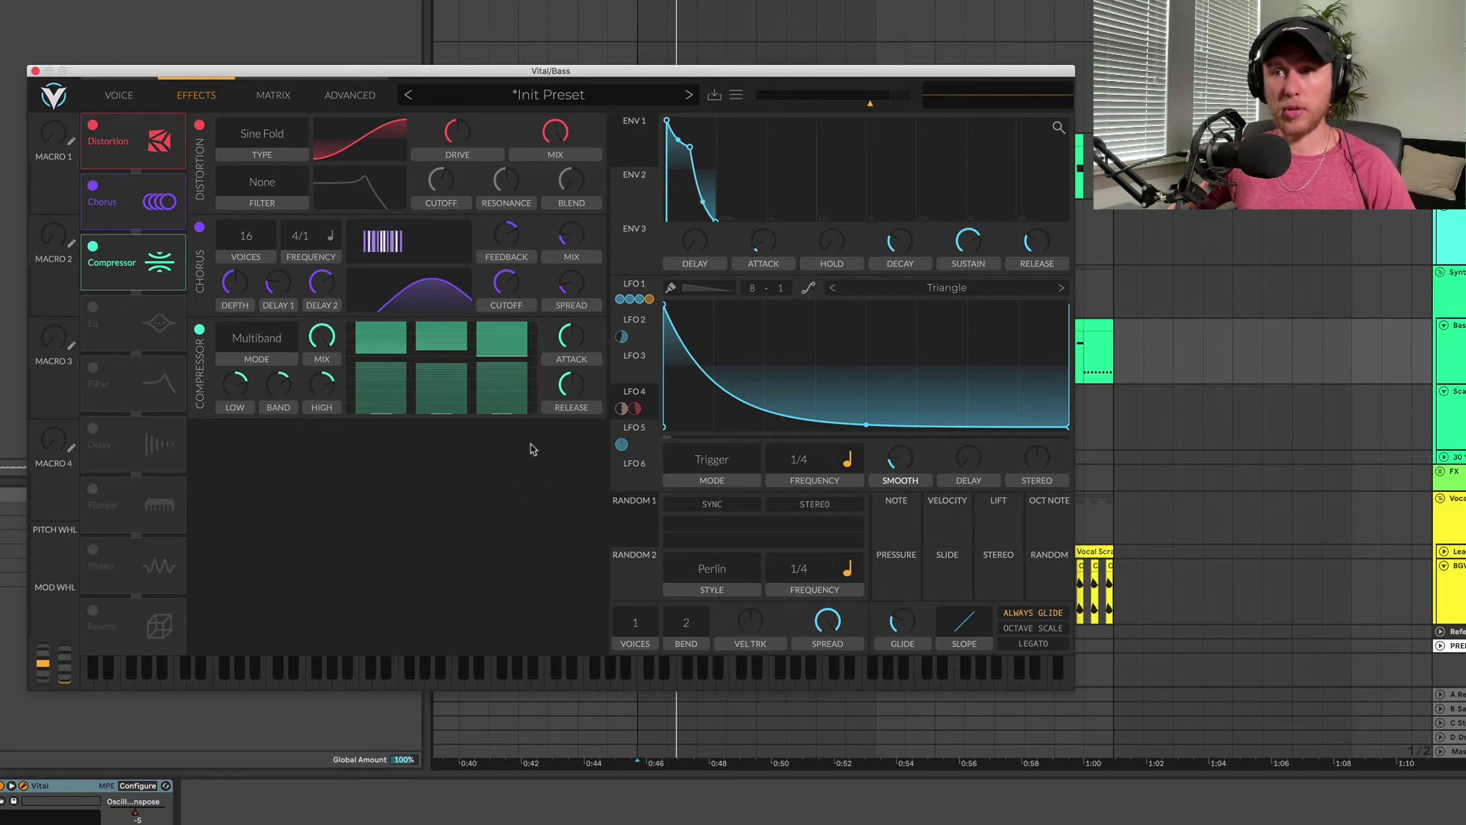
key(space)
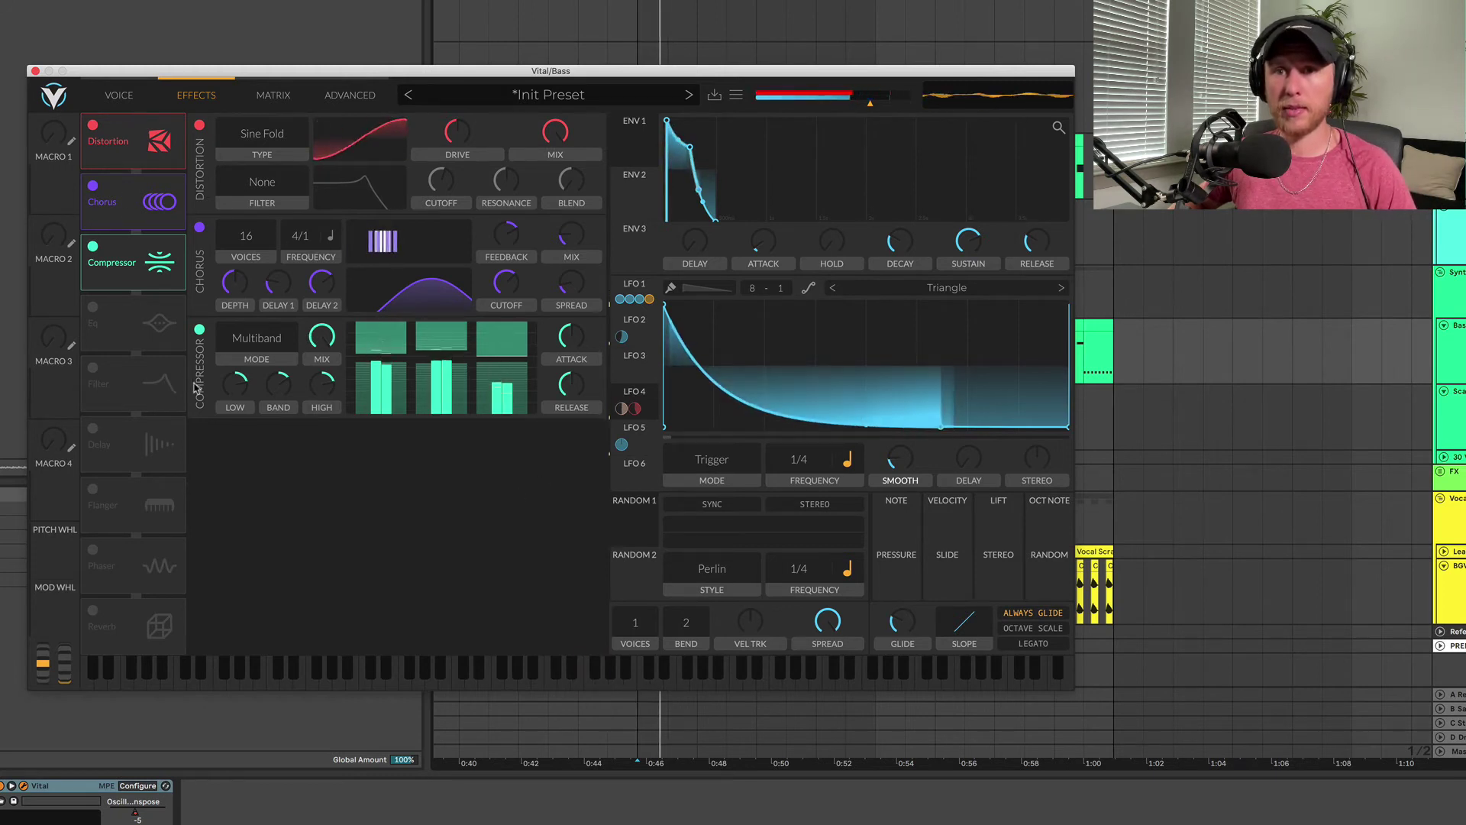
click(92, 307)
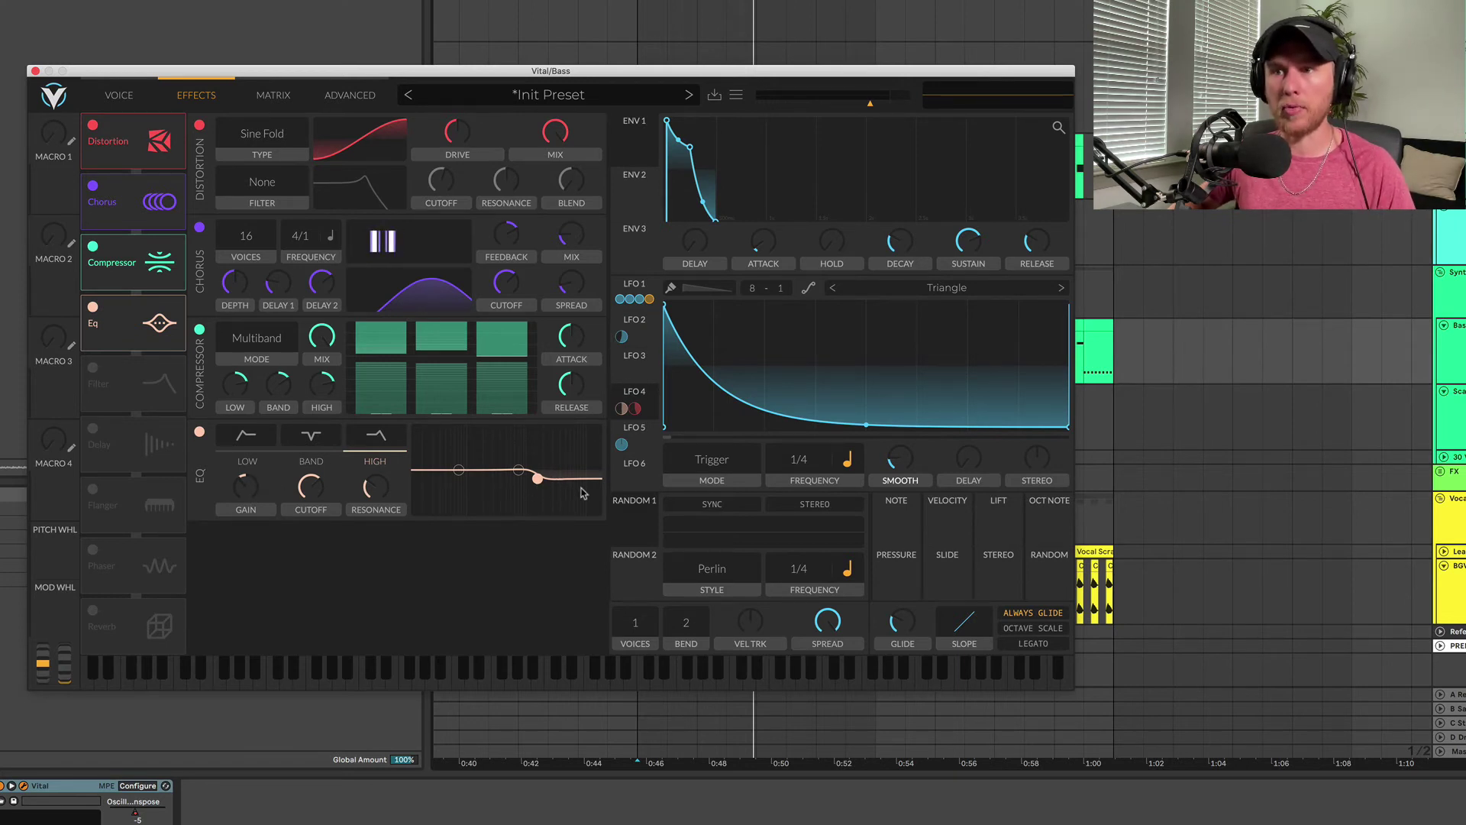
key(space)
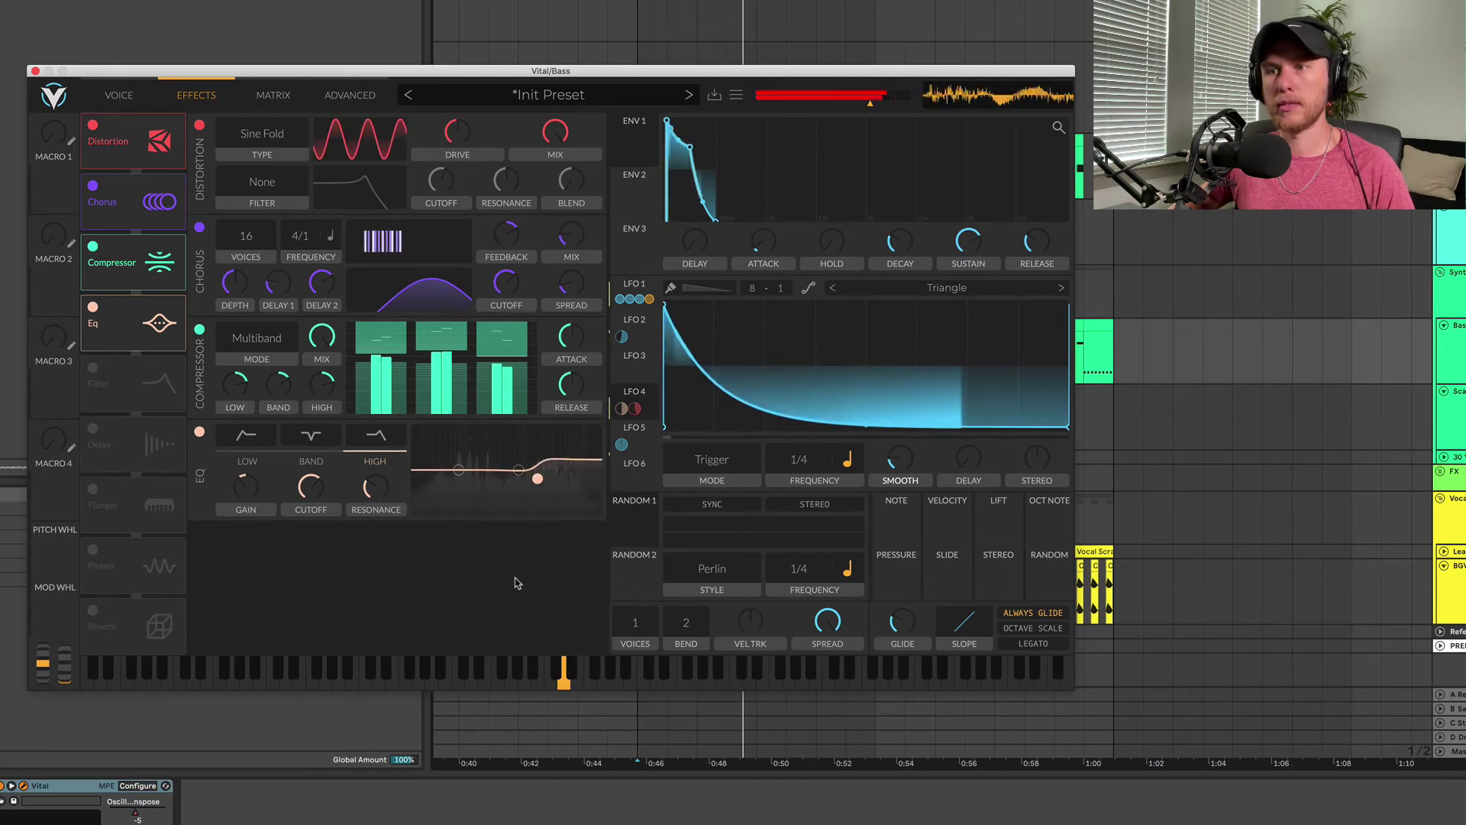
key(space)
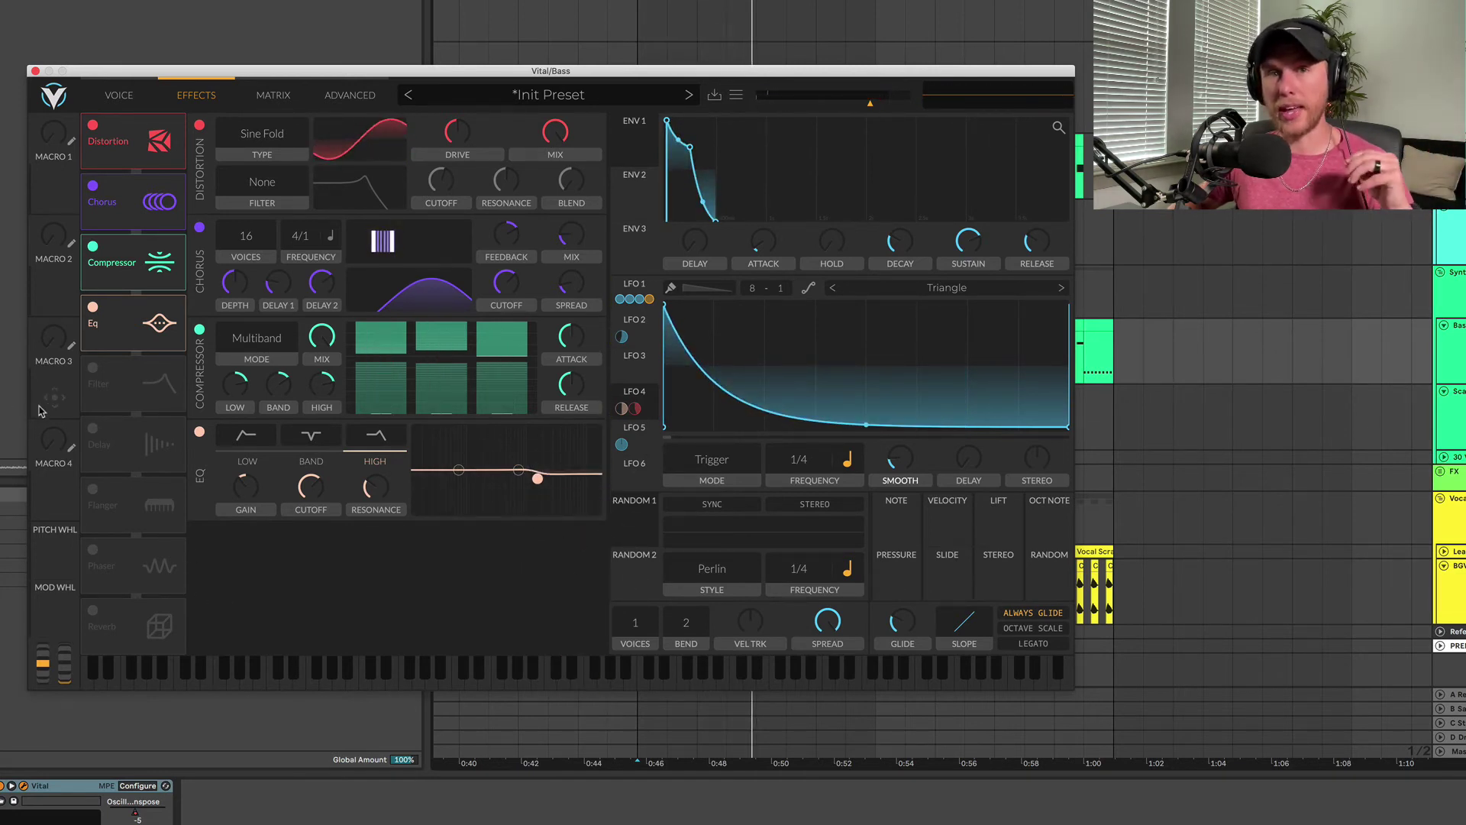
click(95, 369)
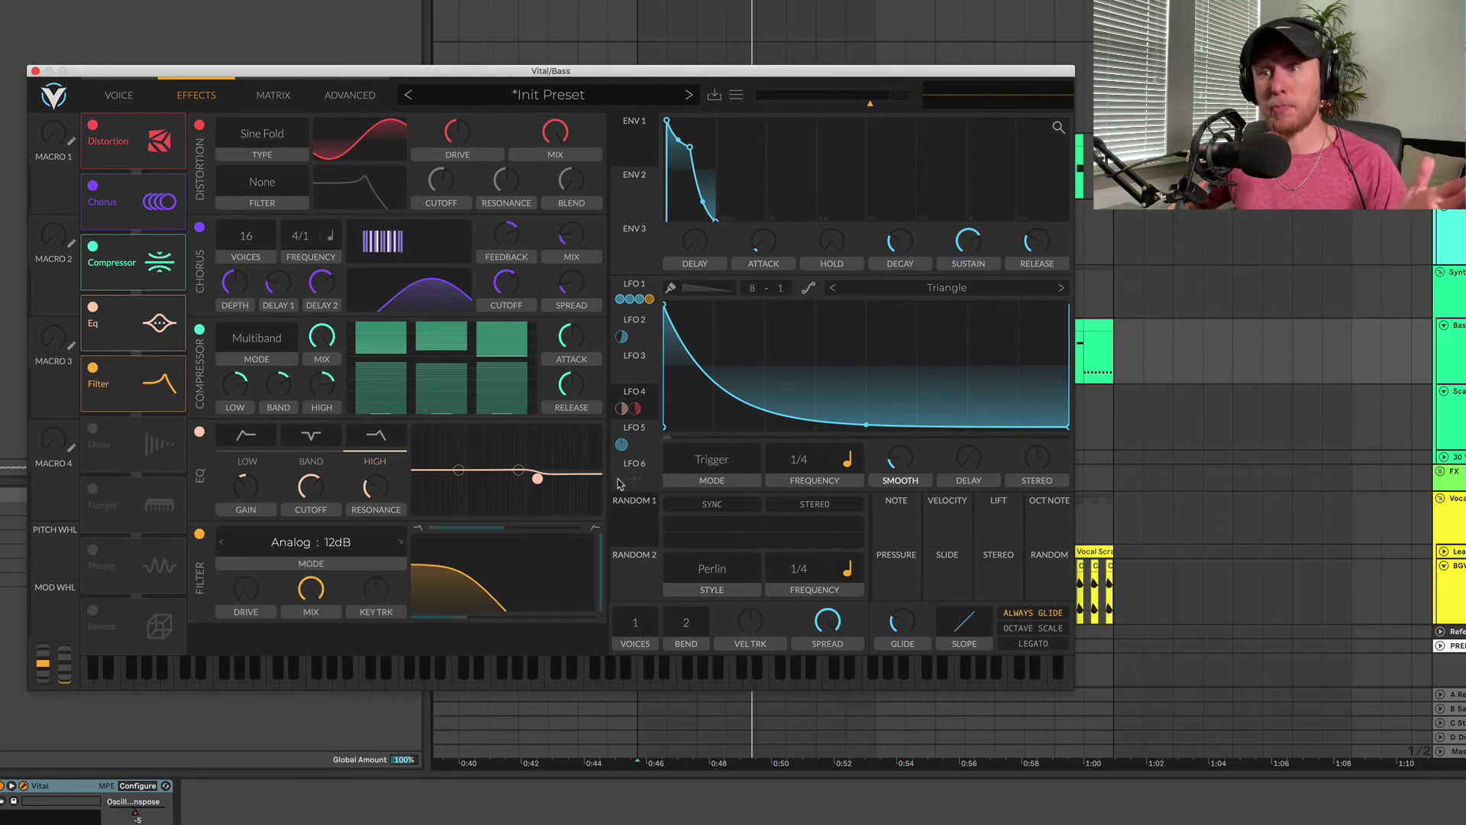
key(space)
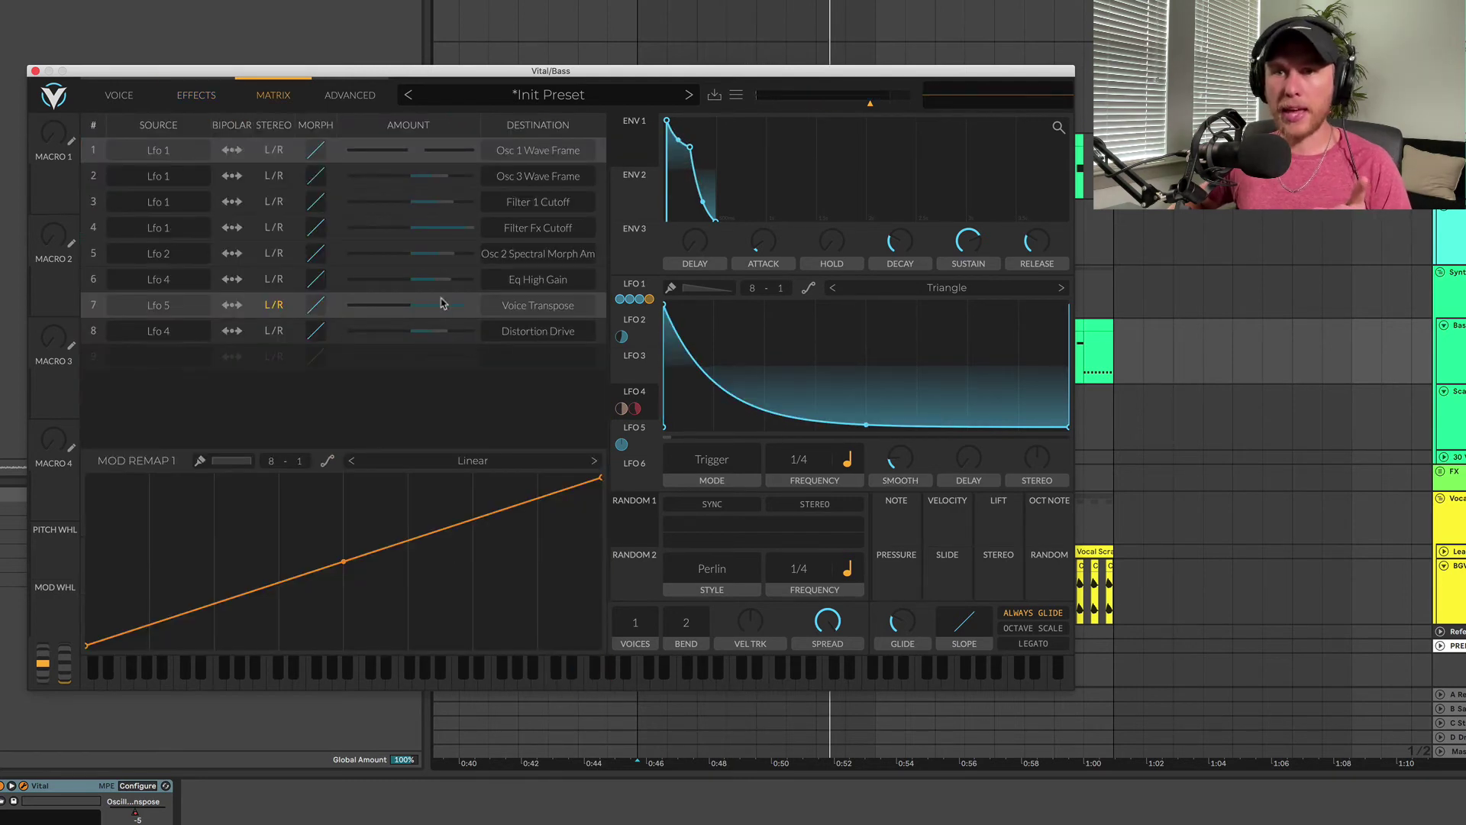
Step: Set LFO 5's row-7 Voice Transpose amount to about -8.38 and close the Vital window
click(644, 442)
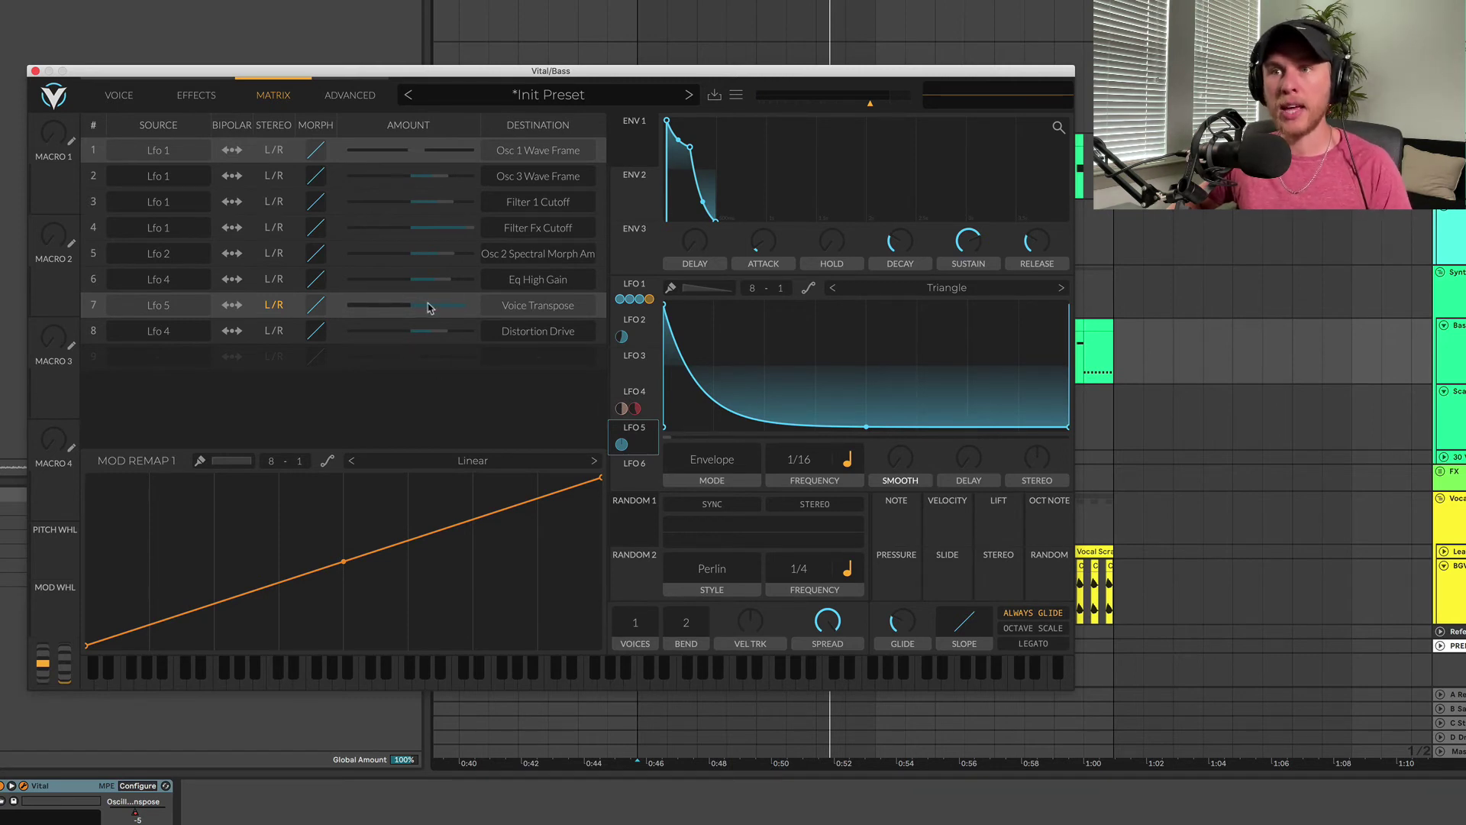
click(474, 312)
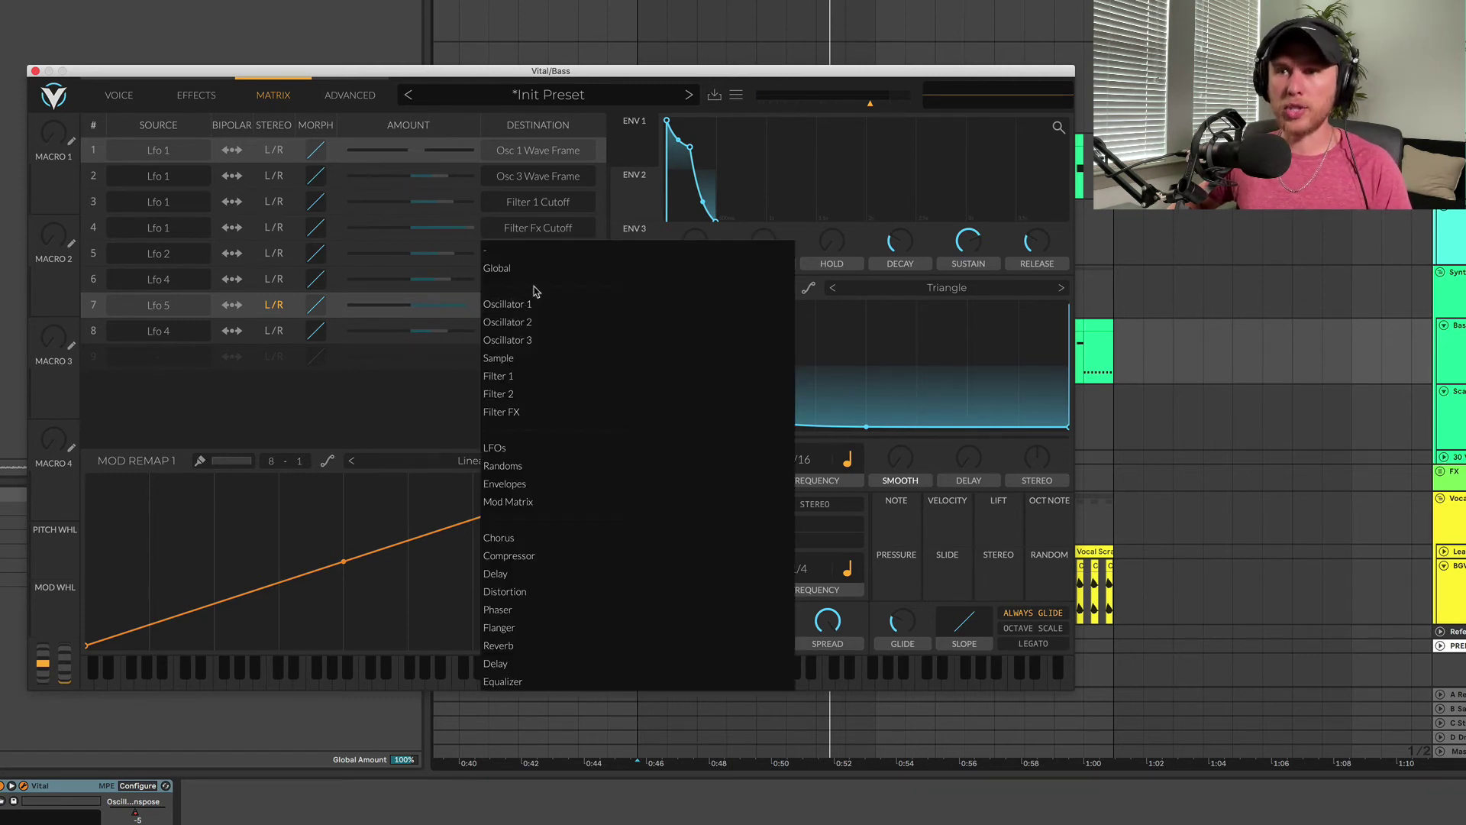
click(503, 271)
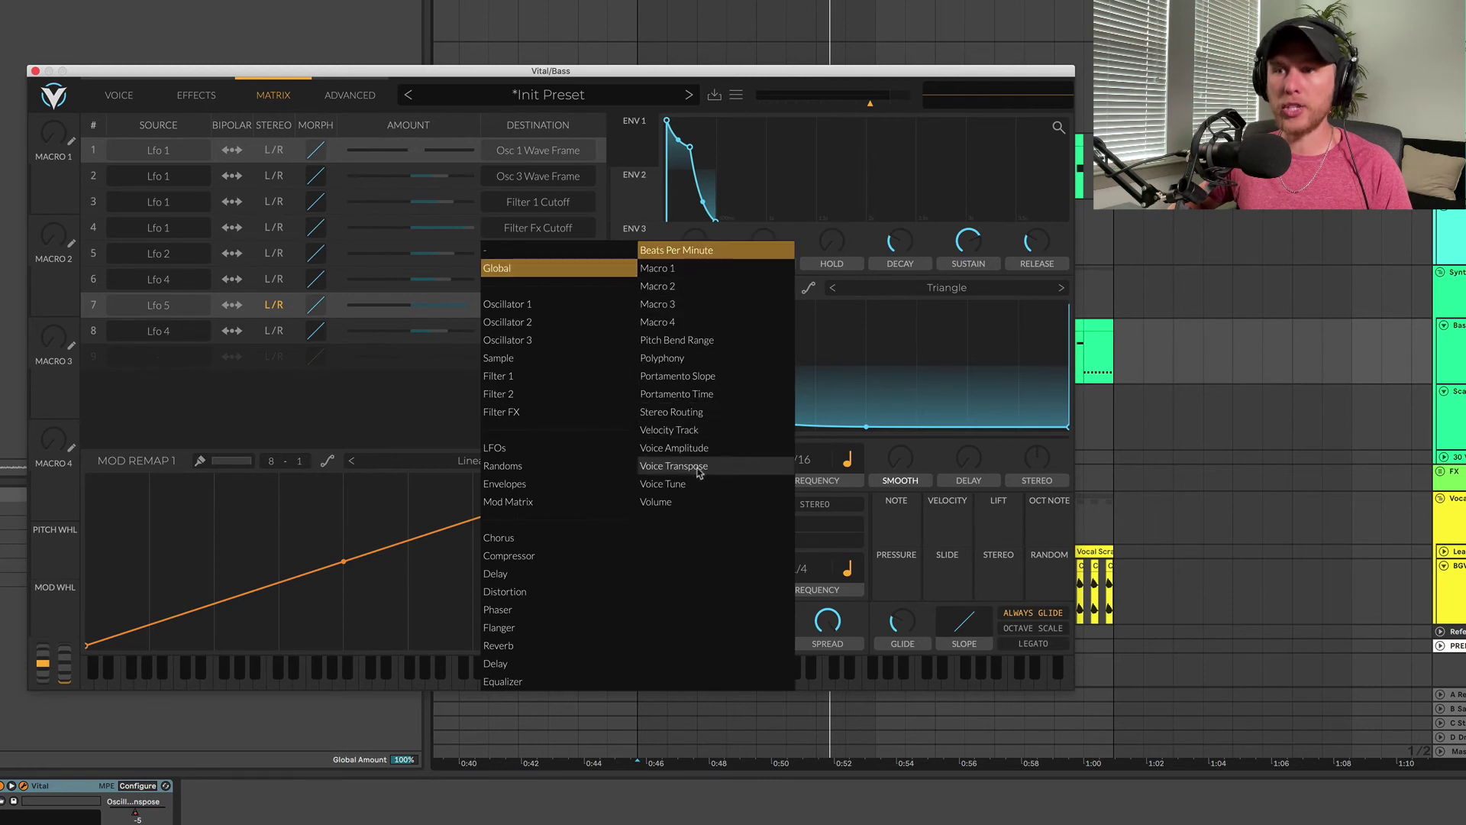
click(419, 426)
key(ctrl+z)
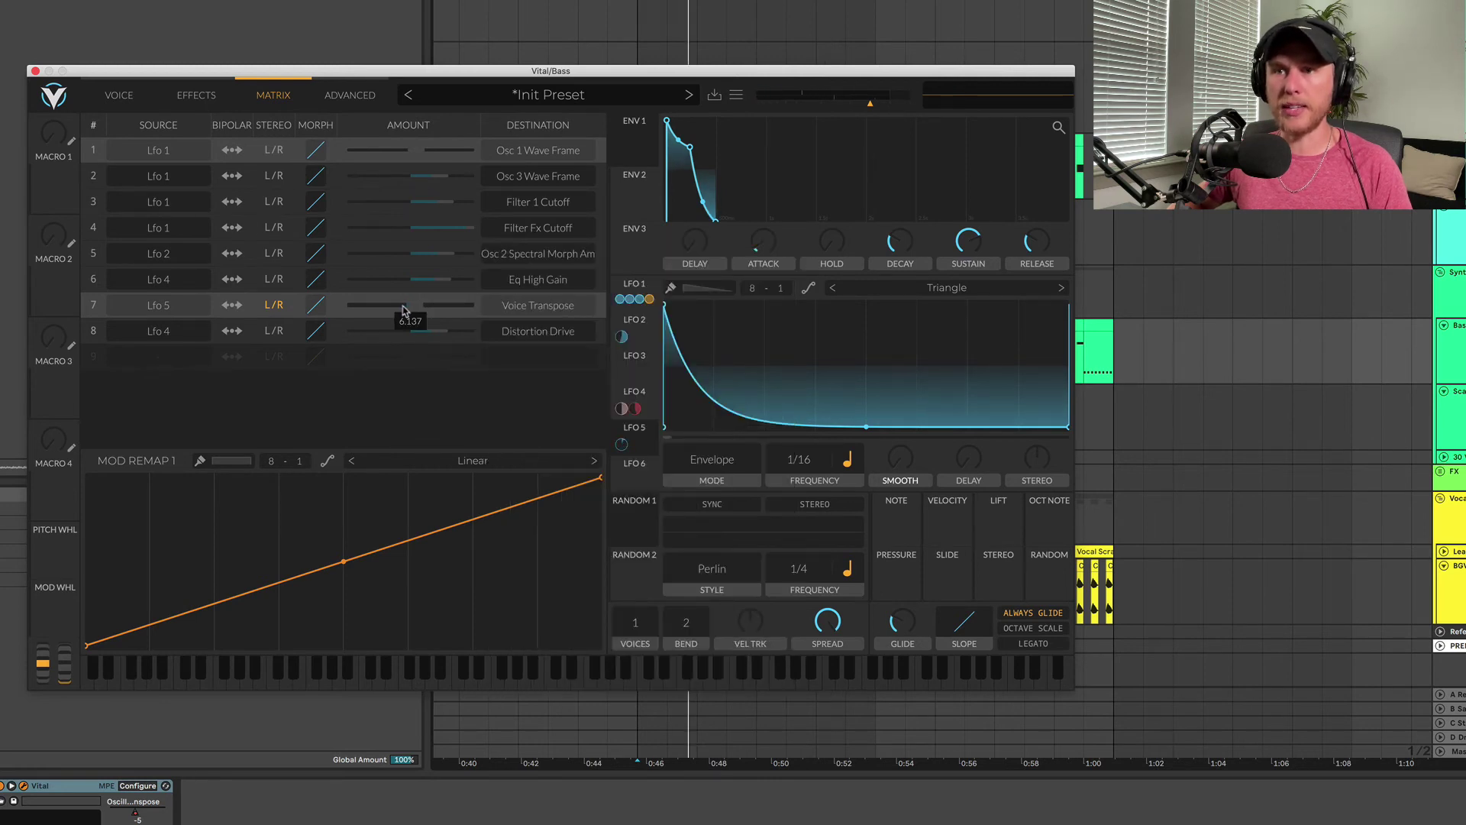
drag(404, 310, 641, 308)
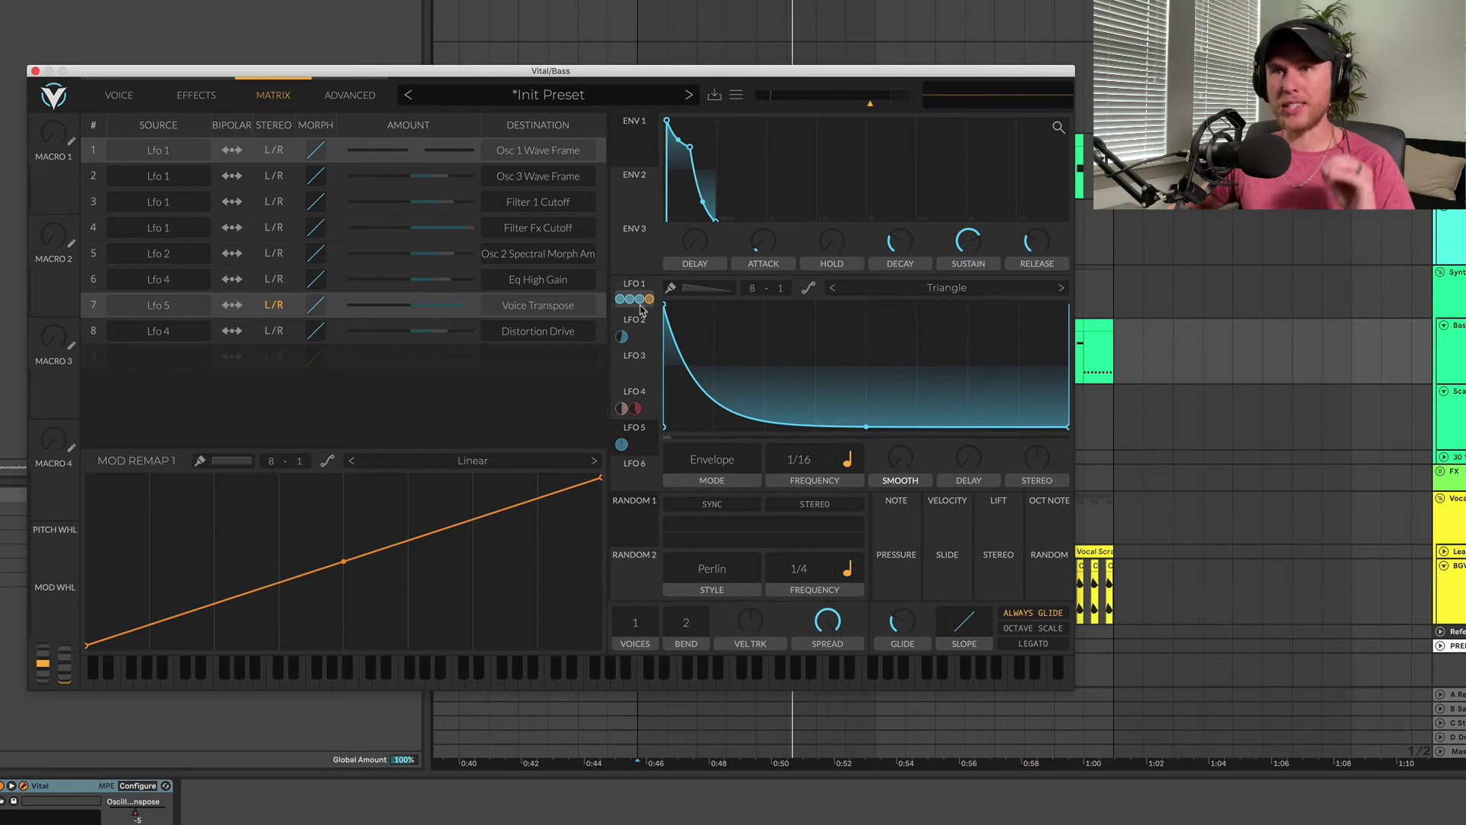
click(35, 70)
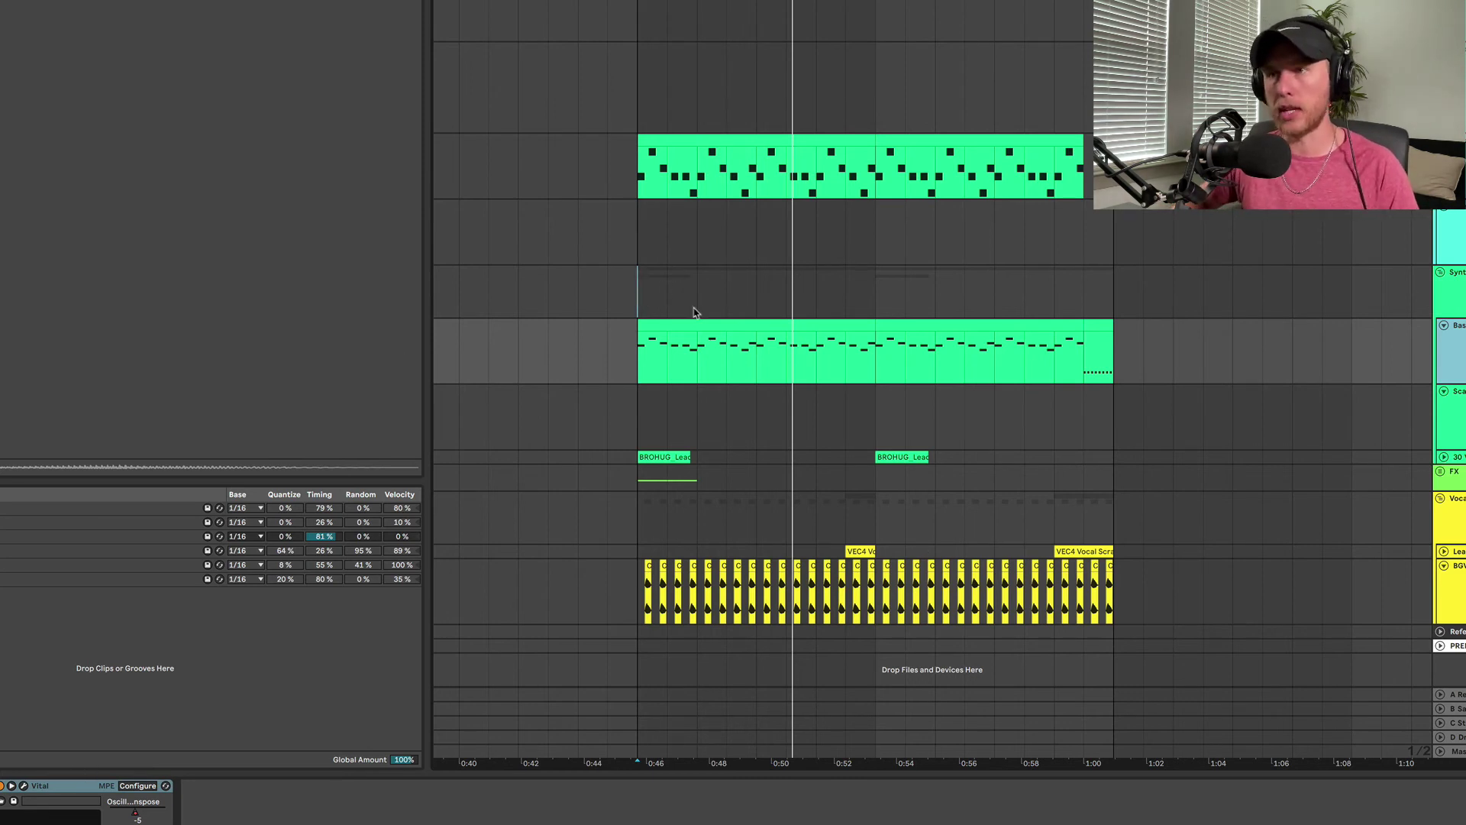
Step: Play the arrangement from the 0:45 start marker with the bass, lead and vocal clips
key(space)
key(space)
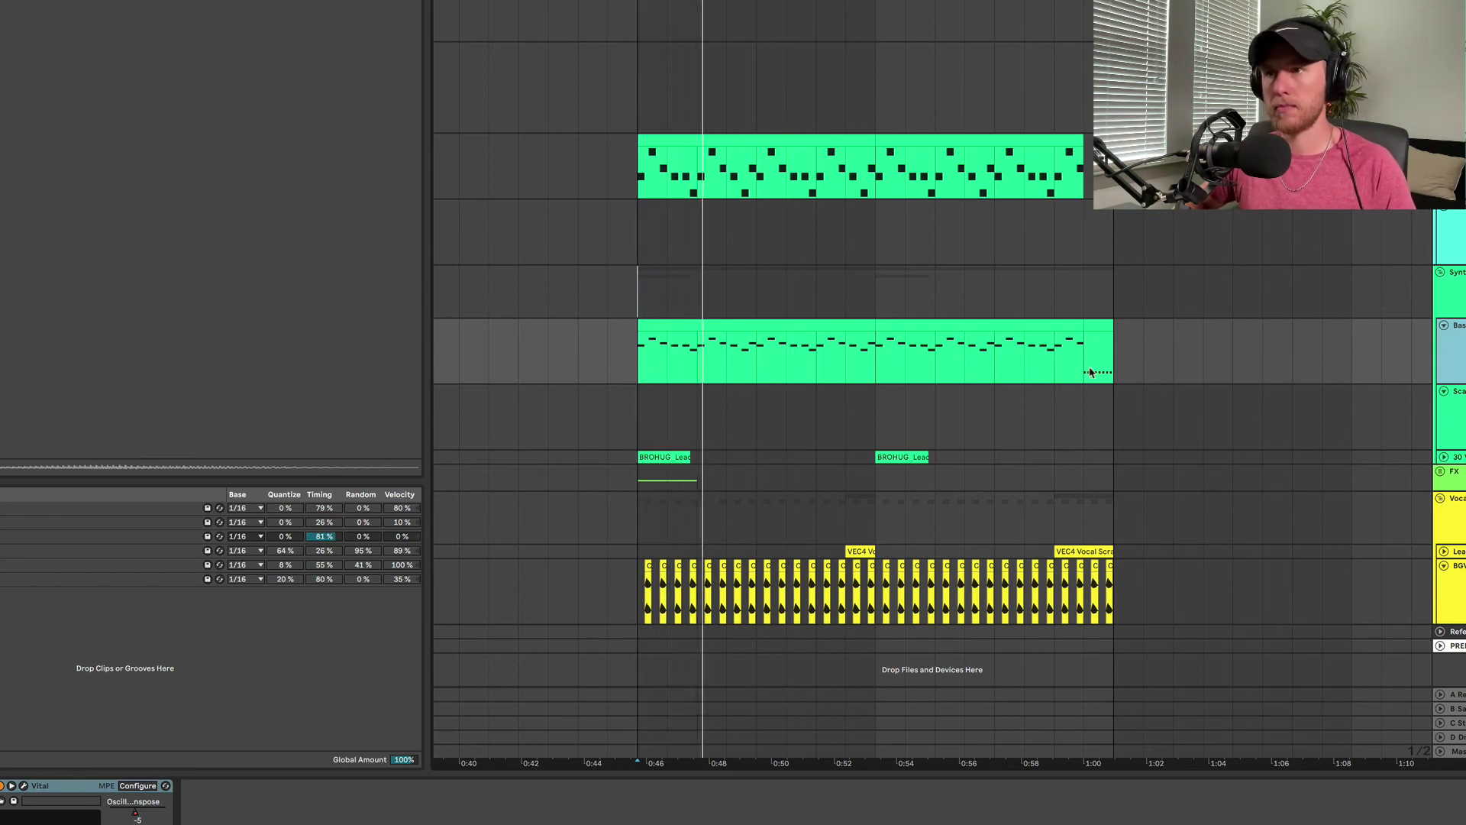